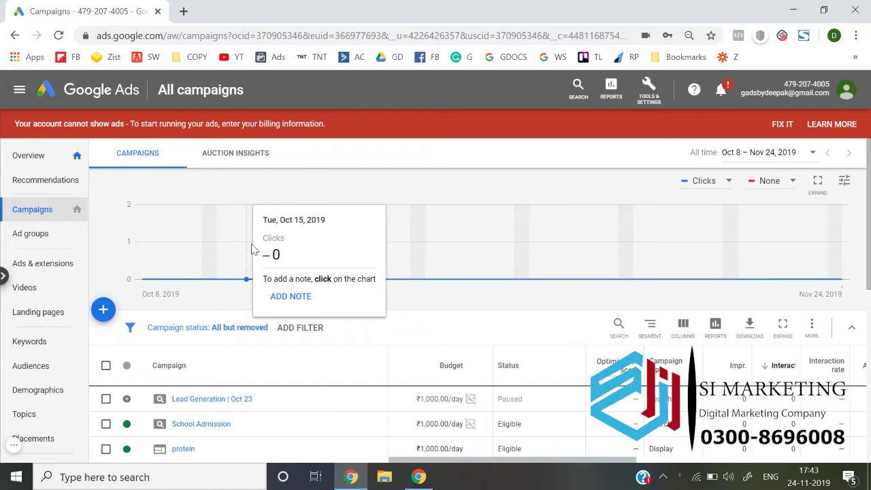
Step: Start a new campaign without a goal's guidance
{"action": "left_click", "coordinate": [104, 312]}
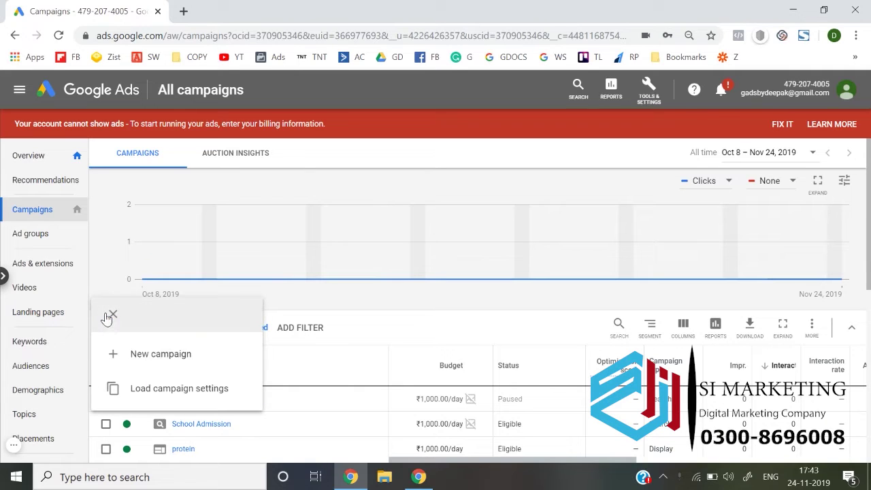
{"action": "left_click", "coordinate": [153, 350]}
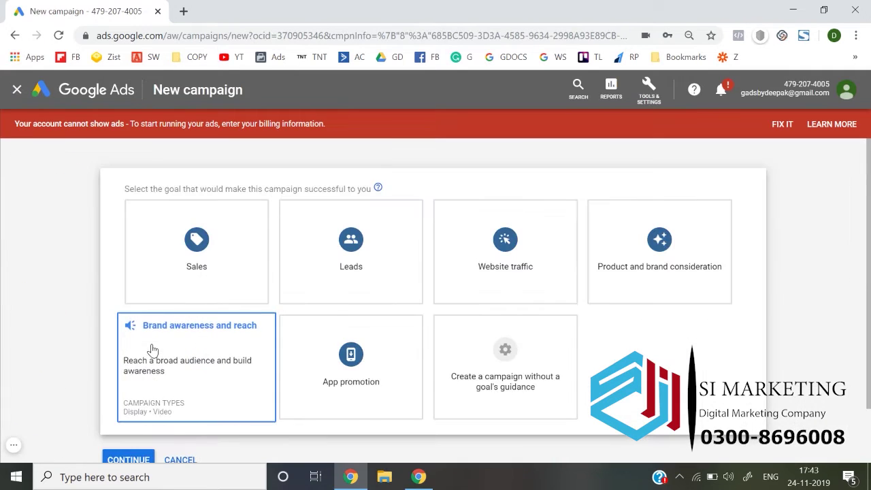
{"action": "left_click", "coordinate": [505, 380]}
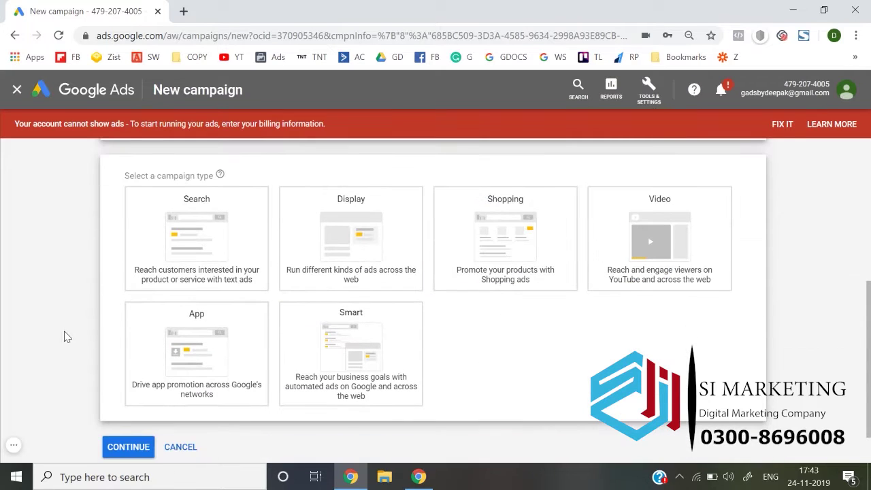
Step: Choose the Display campaign type with the Gmail campaign subtype and continue to the campaign settings
{"action": "left_click", "coordinate": [359, 251]}
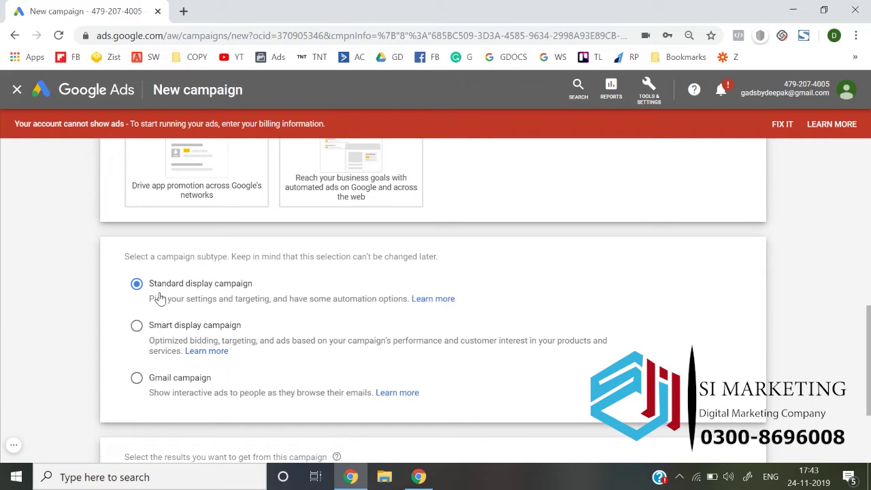
{"action": "left_click", "coordinate": [173, 383]}
{"action": "scroll", "coordinate": [27, 334], "scroll_direction": "down", "scroll_amount": 2}
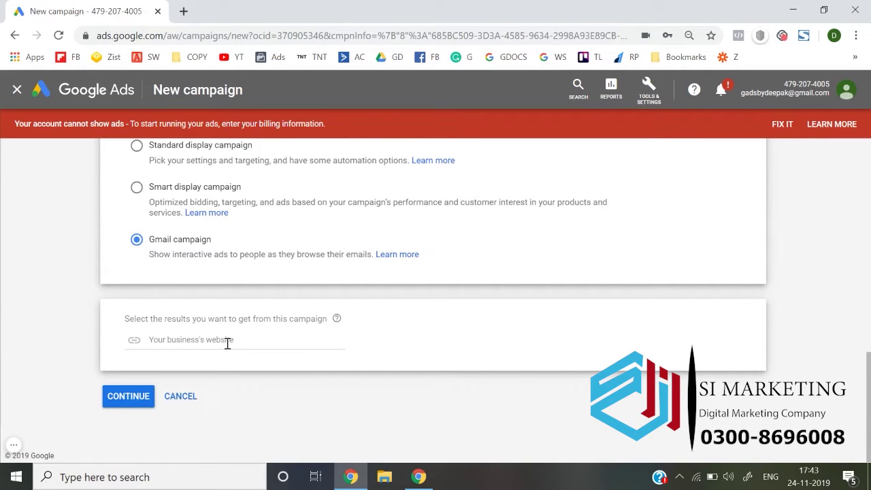
{"action": "left_click", "coordinate": [127, 403]}
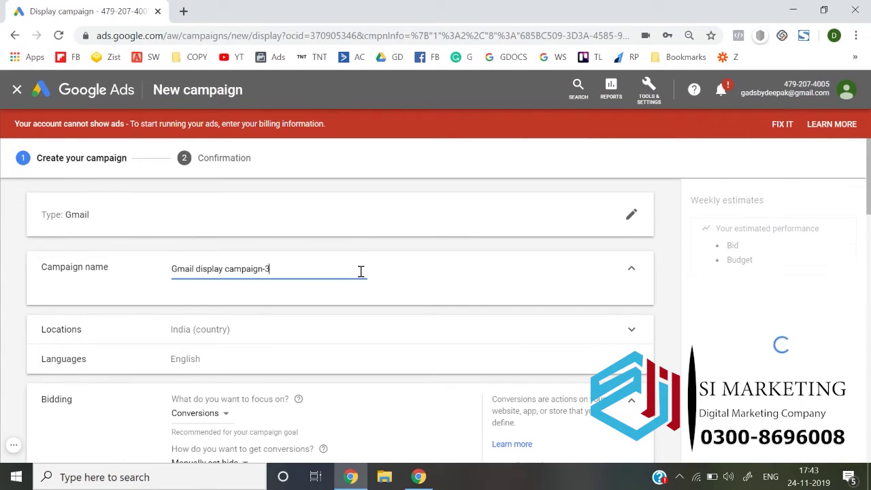
Step: Examine the location targeting options for the campaign and collapse them
{"action": "scroll", "coordinate": [361, 271], "scroll_direction": "down", "scroll_amount": 1}
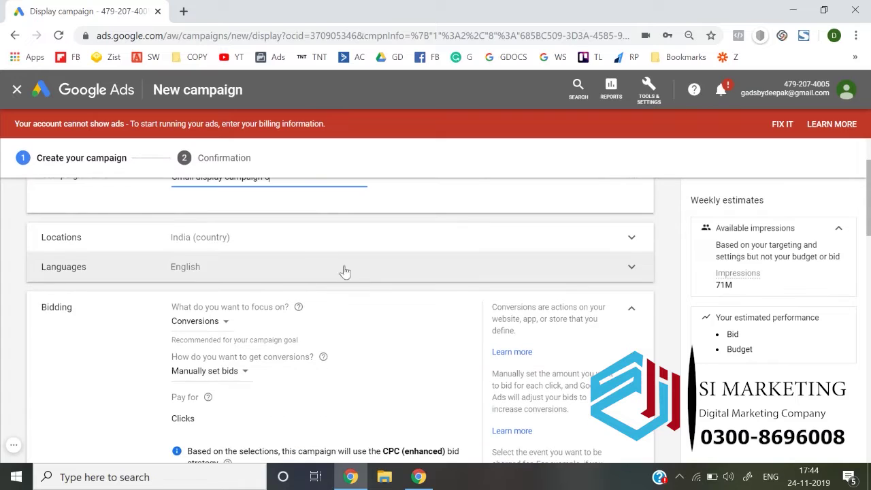
{"action": "left_click", "coordinate": [298, 250]}
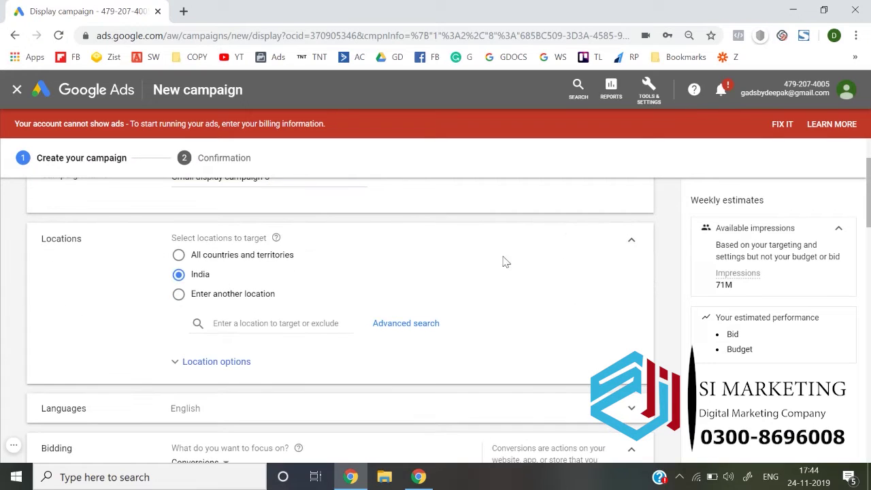
{"action": "double_click", "coordinate": [629, 238]}
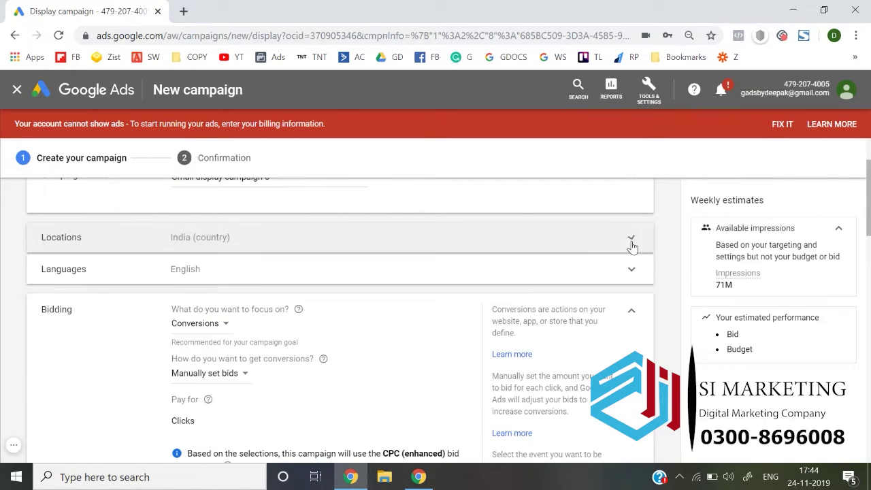
Step: Remove English from the campaign's languages so that all languages are targeted
{"action": "left_click", "coordinate": [289, 268]}
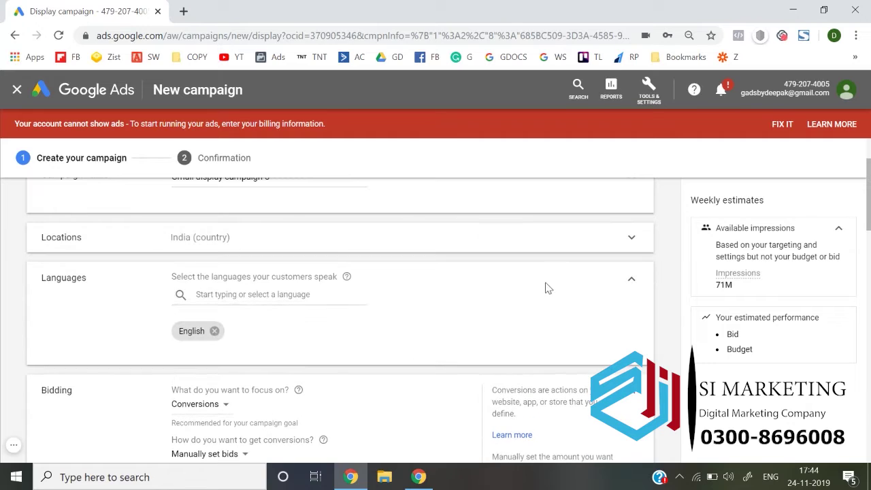
{"action": "left_click", "coordinate": [215, 334]}
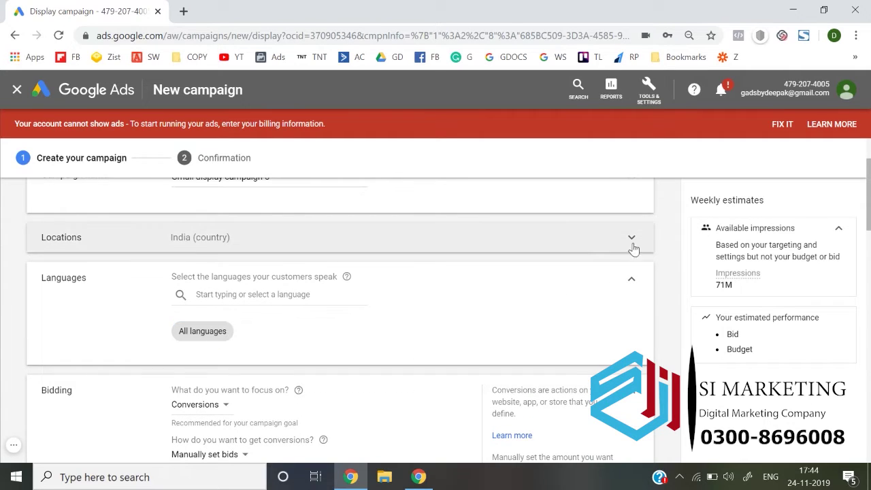
{"action": "left_click", "coordinate": [631, 280]}
Step: Examine the bidding focus choices and the ways to get conversions, keeping manually set bids
{"action": "scroll", "coordinate": [239, 331], "scroll_direction": "down", "scroll_amount": 1}
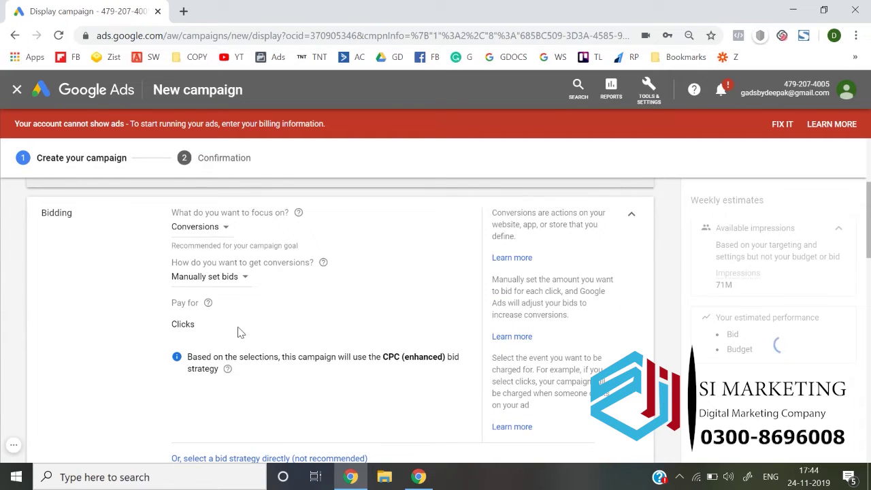
{"action": "left_click", "coordinate": [212, 231]}
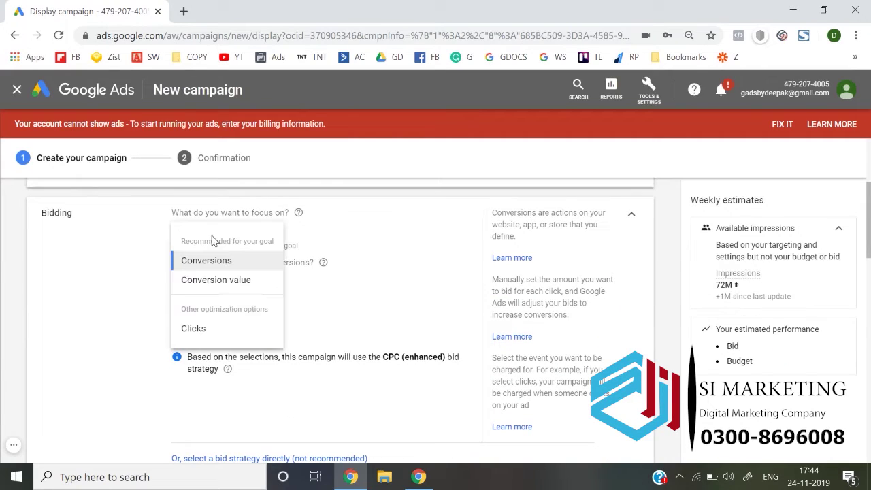
{"action": "left_click", "coordinate": [96, 308]}
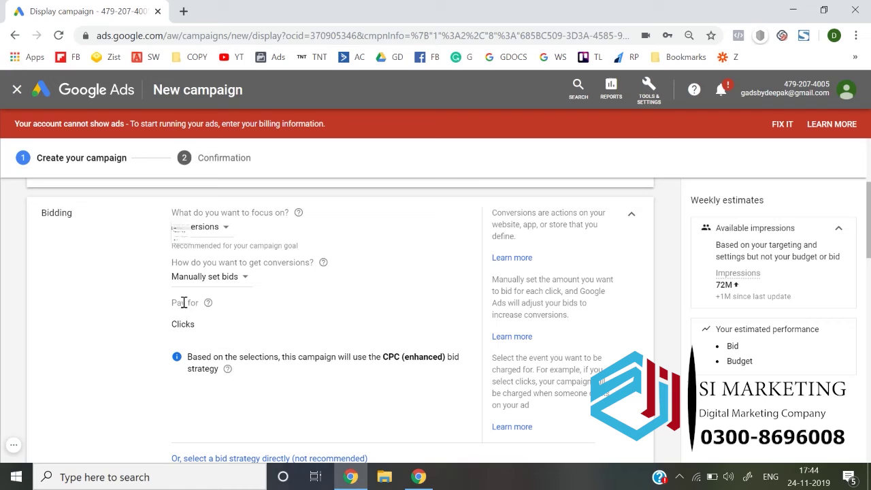
{"action": "left_click", "coordinate": [215, 279]}
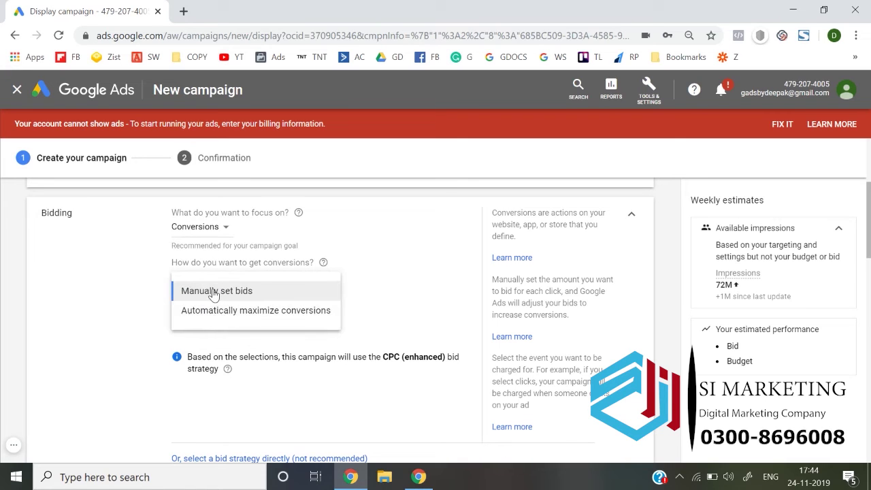
{"action": "left_click", "coordinate": [215, 291]}
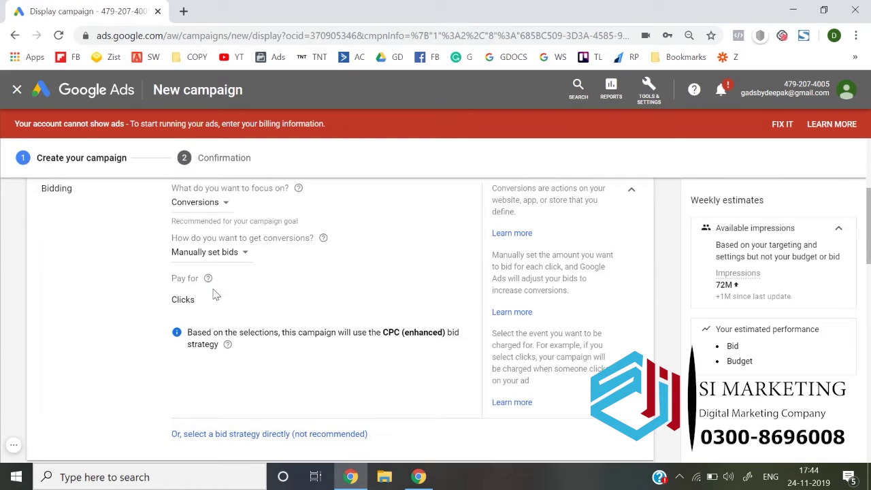
Step: Switch to selecting a bid strategy directly and choose Manual CPC
{"action": "left_click", "coordinate": [277, 435]}
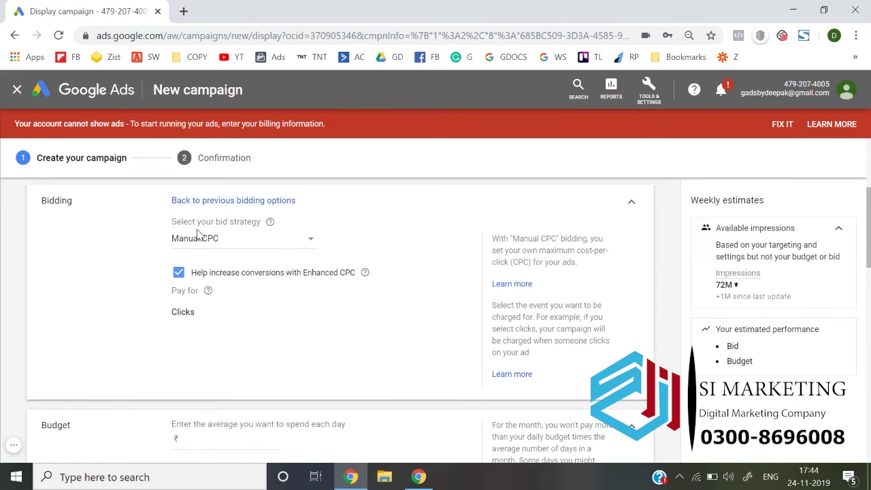
{"action": "left_click", "coordinate": [196, 245]}
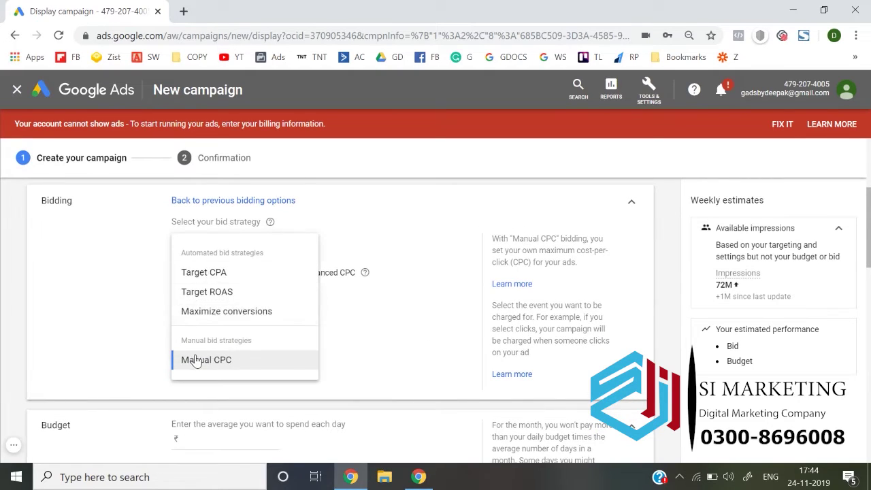
{"action": "left_click", "coordinate": [227, 372]}
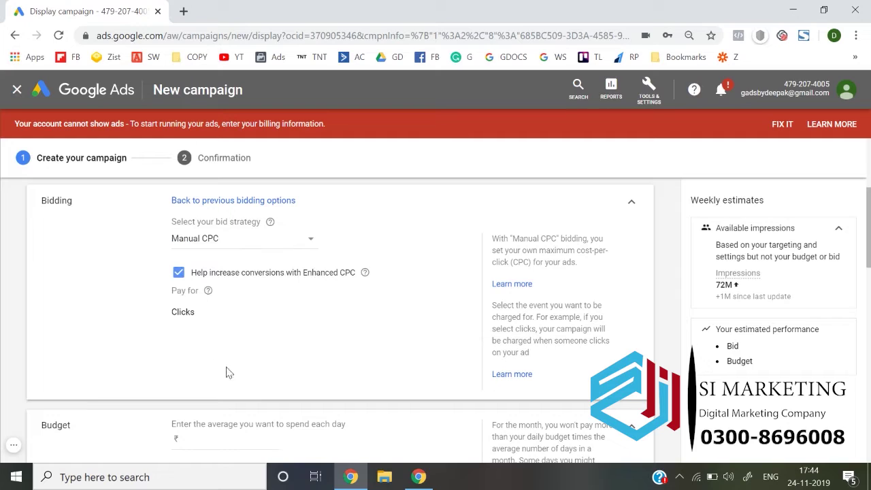
Step: Keep Manual CPC as the bid strategy and turn off the option to help increase conversions with Enhanced CPC
{"action": "left_click", "coordinate": [181, 274]}
{"action": "left_click", "coordinate": [181, 275]}
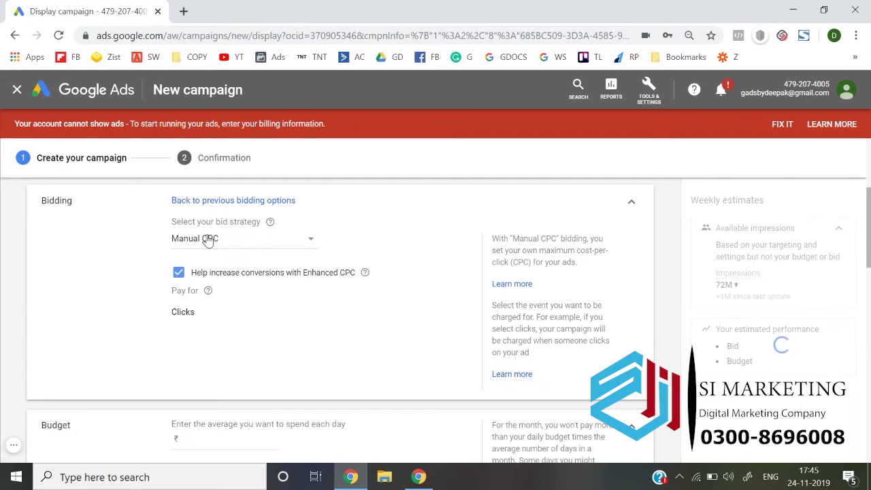
{"action": "left_click", "coordinate": [209, 239]}
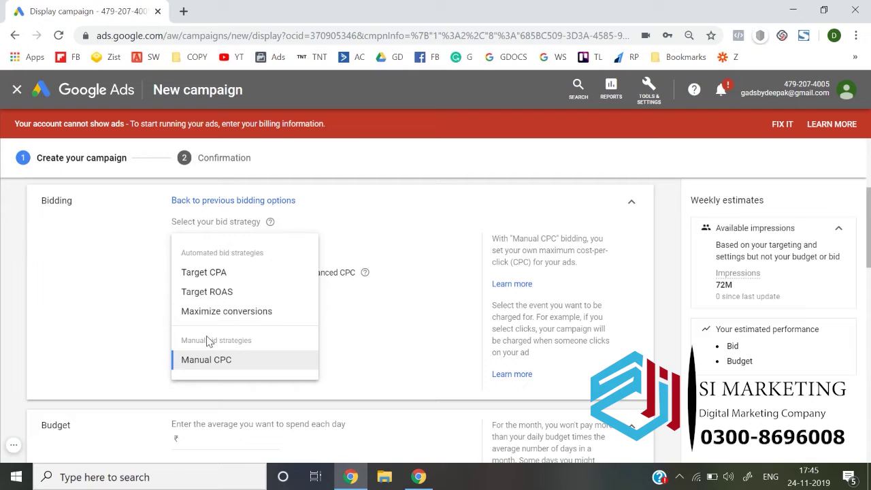
{"action": "left_click", "coordinate": [207, 359]}
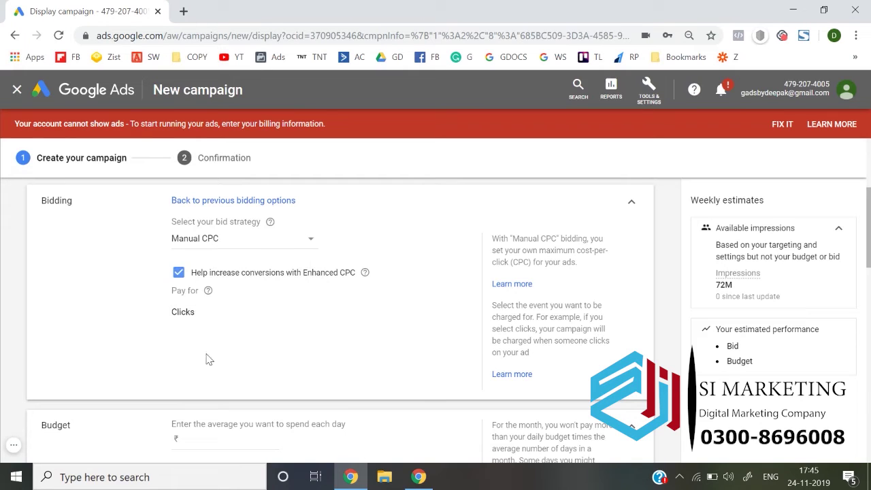
{"action": "left_click", "coordinate": [180, 275]}
Step: Set the average daily budget to ₹1,000 and expand the delivery method options
{"action": "scroll", "coordinate": [140, 309], "scroll_direction": "down", "scroll_amount": 2}
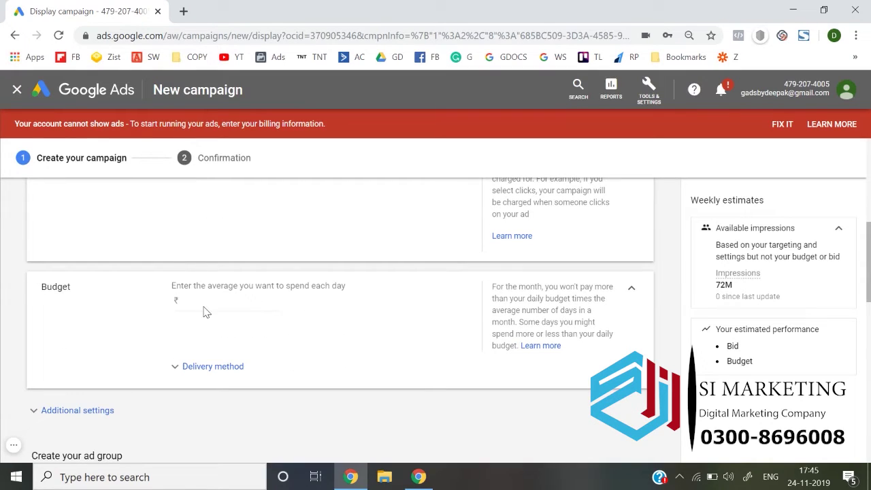
{"action": "left_click", "coordinate": [205, 311]}
{"action": "type", "text": "1000"}
{"action": "left_click", "coordinate": [211, 366]}
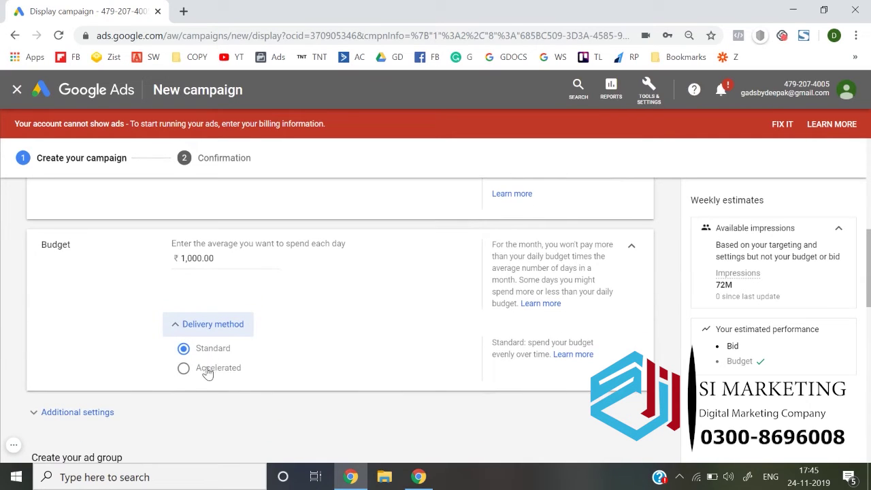
Step: Expand the additional campaign settings and examine the device targeting choices
{"action": "scroll", "coordinate": [202, 352], "scroll_direction": "down", "scroll_amount": 2}
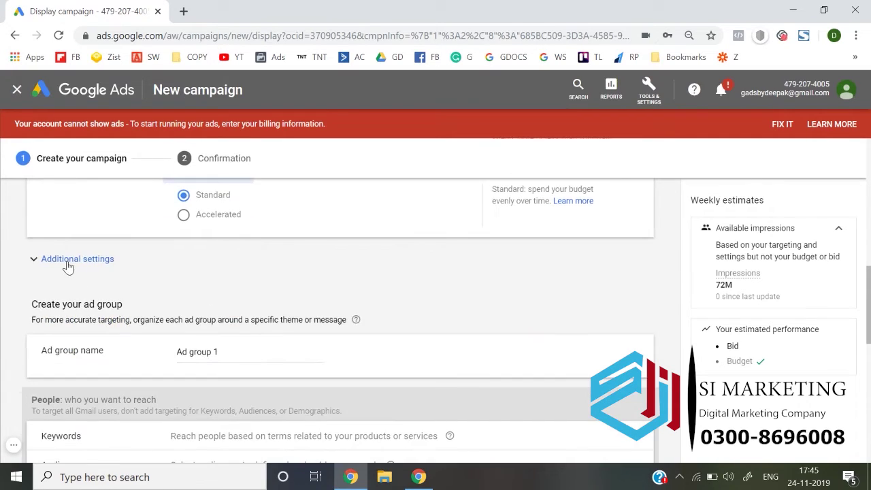
{"action": "left_click", "coordinate": [68, 262]}
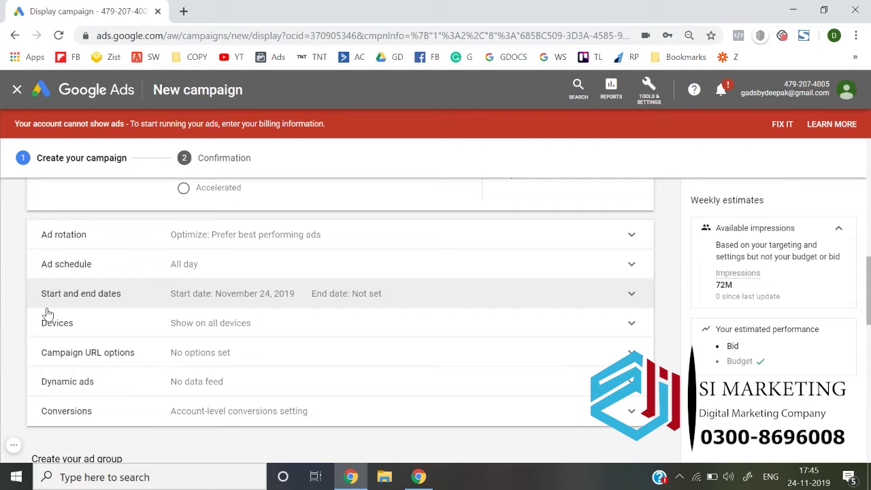
{"action": "left_click", "coordinate": [98, 328]}
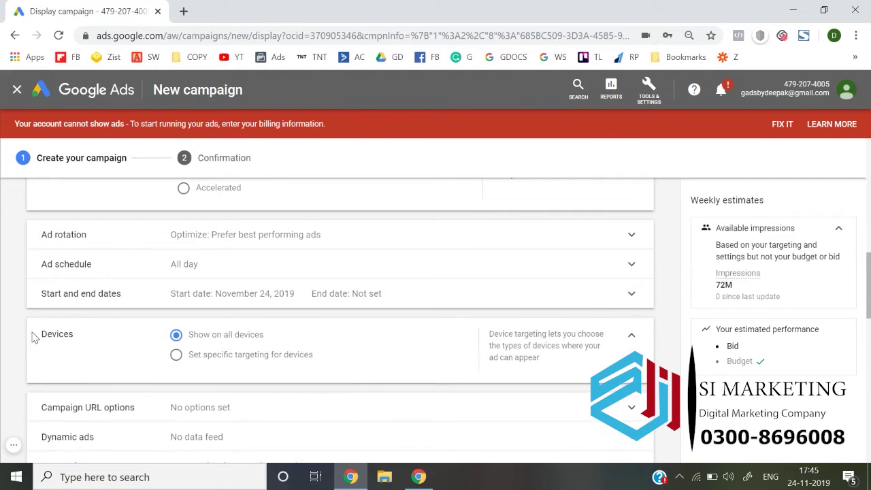
{"action": "left_click", "coordinate": [628, 337]}
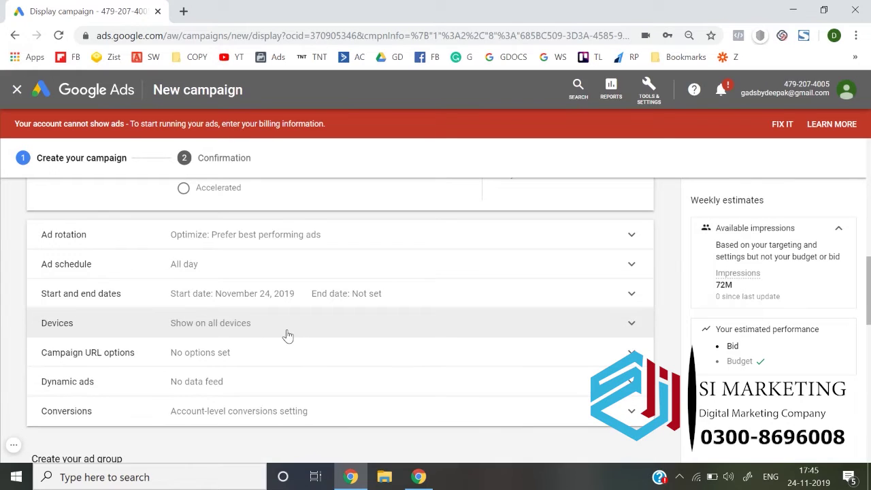
Step: Try specific targeting for devices, look over its options, and return to showing ads on all devices
{"action": "left_click", "coordinate": [287, 334]}
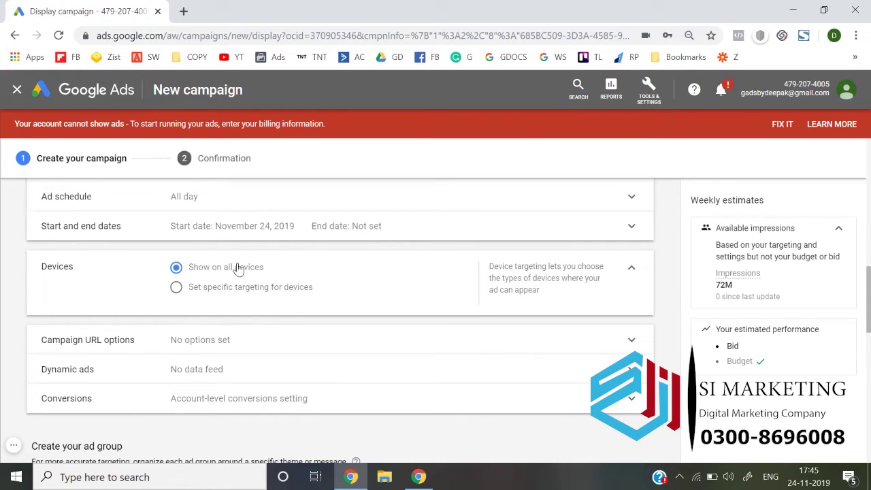
{"action": "left_click", "coordinate": [223, 286]}
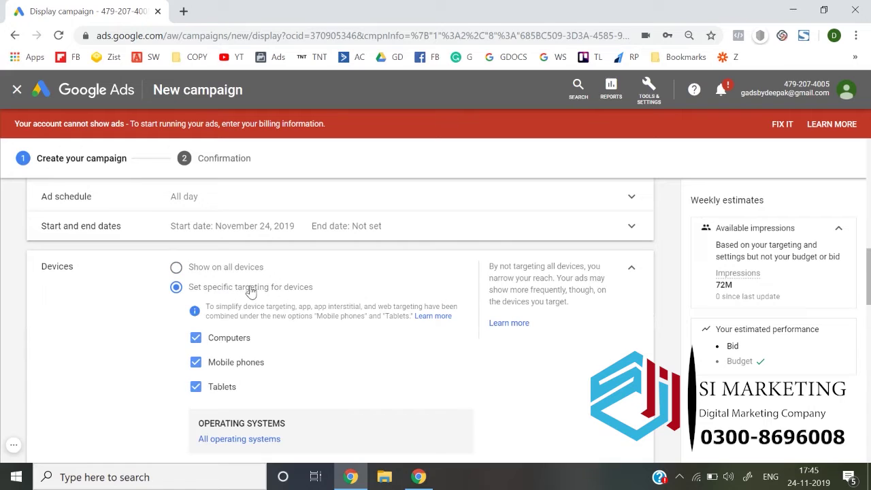
{"action": "scroll", "coordinate": [258, 353], "scroll_direction": "down", "scroll_amount": 1}
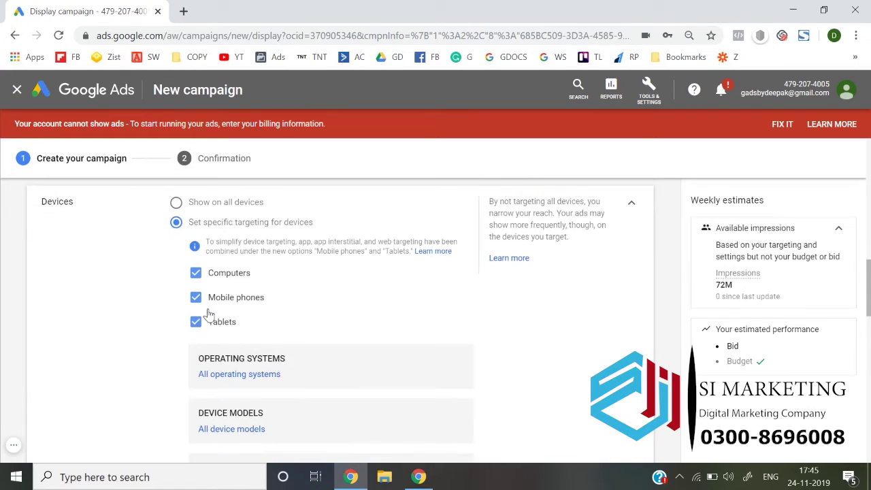
{"action": "scroll", "coordinate": [214, 329], "scroll_direction": "up", "scroll_amount": 1}
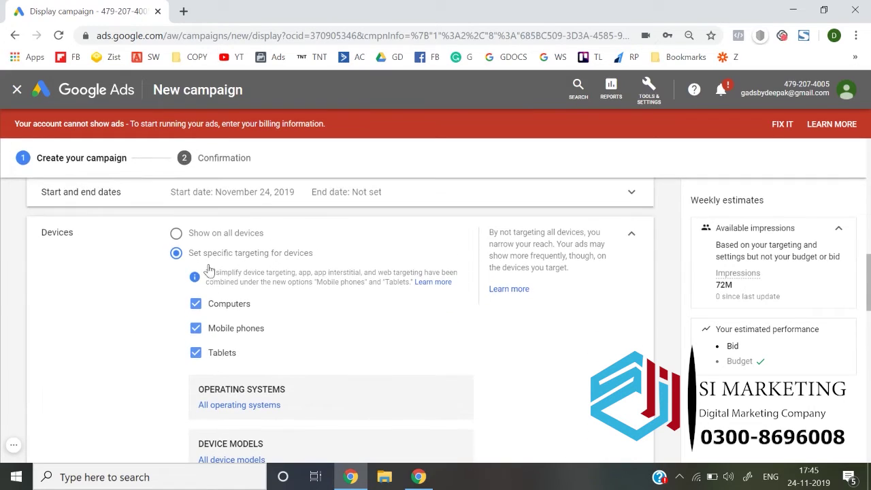
{"action": "left_click", "coordinate": [214, 238]}
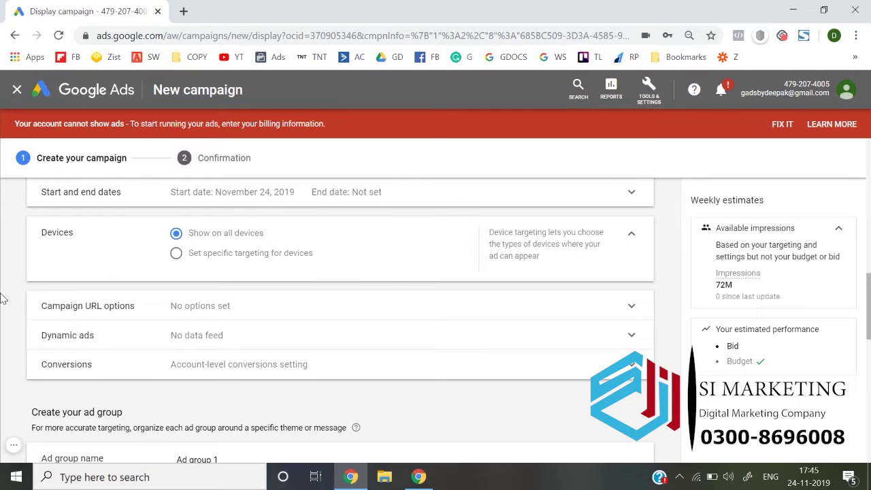
Step: Examine the campaign URL options, including the tracking template and custom parameters, and collapse them
{"action": "scroll", "coordinate": [4, 298], "scroll_direction": "down", "scroll_amount": 1}
{"action": "left_click", "coordinate": [115, 250]}
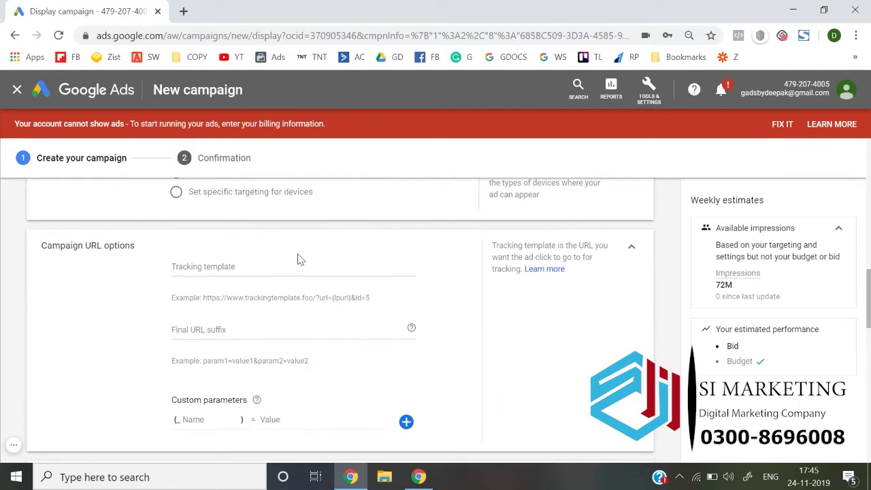
{"action": "left_click", "coordinate": [631, 249]}
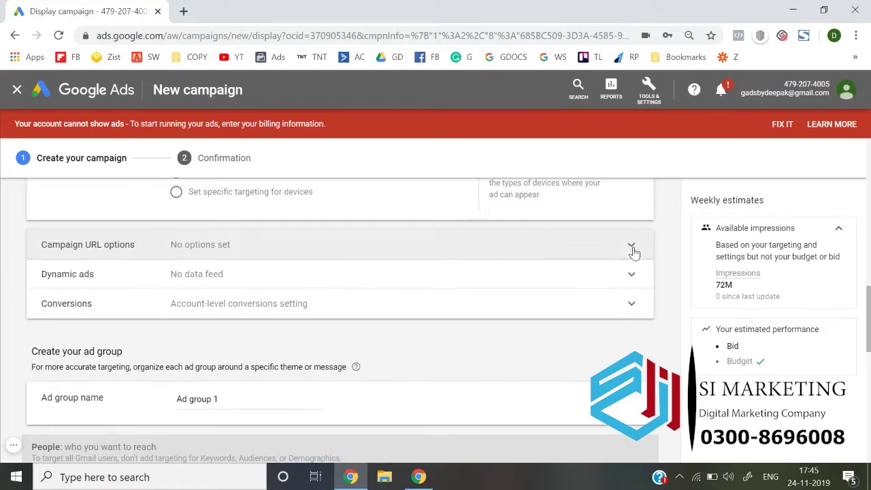
Step: Examine the data feed option for dynamic ads and collapse that setting
{"action": "left_click", "coordinate": [275, 278]}
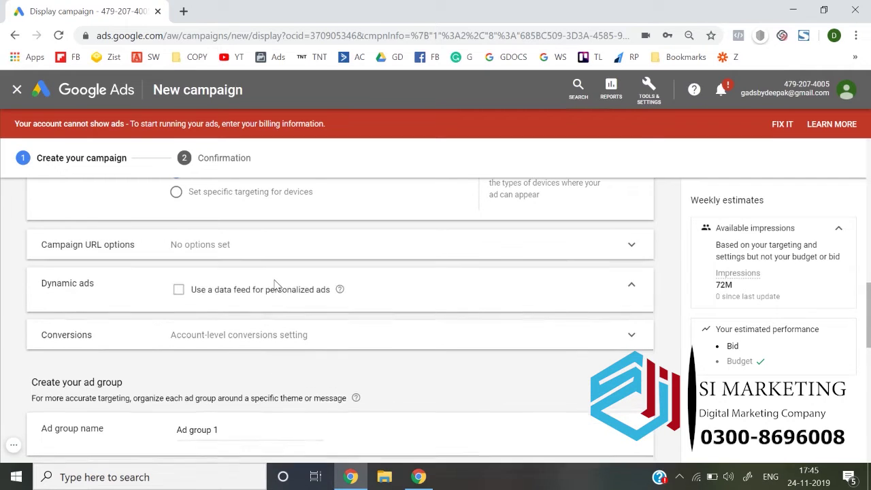
{"action": "left_click", "coordinate": [630, 287]}
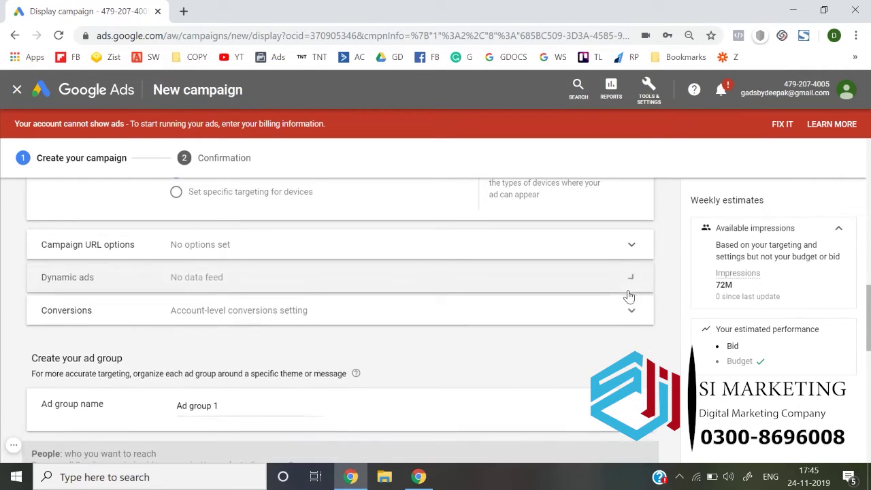
Step: Choose conversion actions specifically for this campaign and save the selection with Softb2 Lead Gen (All Web Site Data)
{"action": "scroll", "coordinate": [466, 311], "scroll_direction": "down", "scroll_amount": 1}
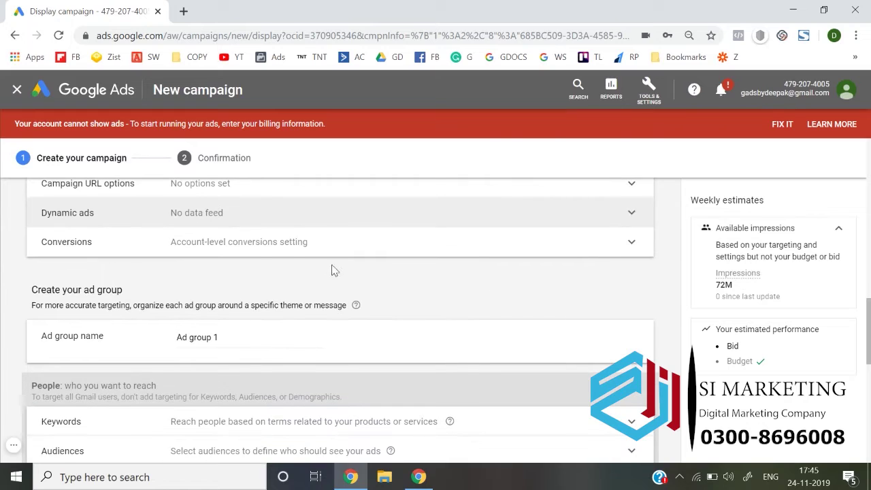
{"action": "left_click", "coordinate": [209, 242]}
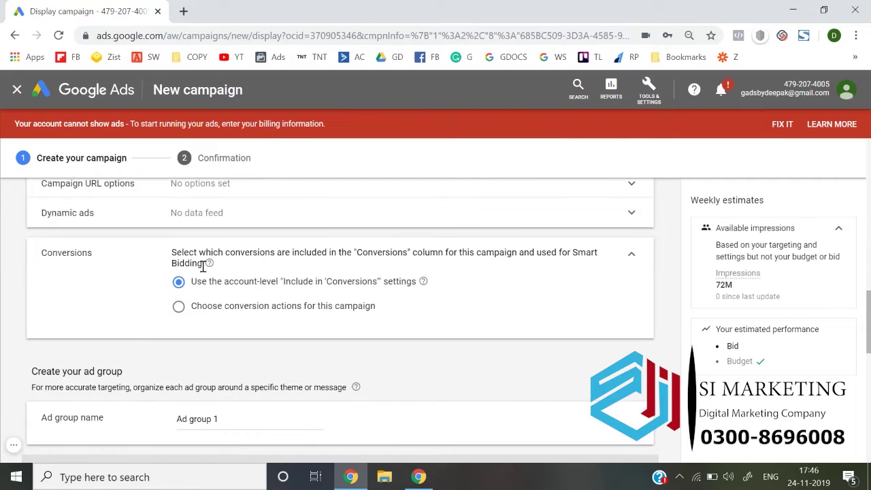
{"action": "left_click", "coordinate": [196, 306]}
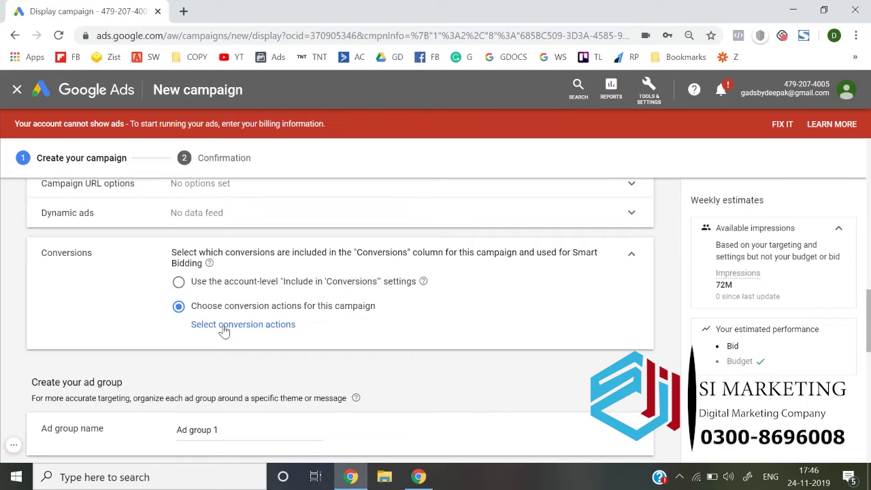
{"action": "left_click", "coordinate": [225, 330]}
{"action": "left_click", "coordinate": [226, 325]}
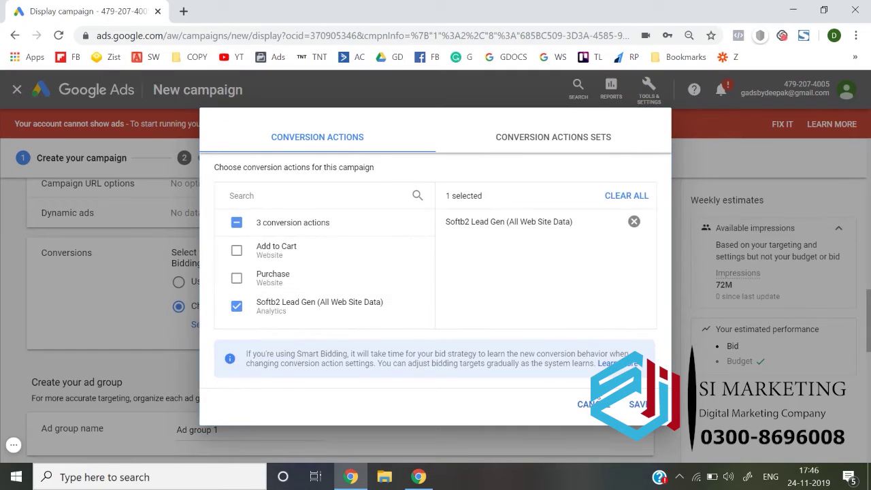
{"action": "left_click", "coordinate": [638, 405]}
Step: Examine the ad group's keyword targeting options, including the keyword ideas fields, and collapse them
{"action": "scroll", "coordinate": [149, 340], "scroll_direction": "down", "scroll_amount": 2}
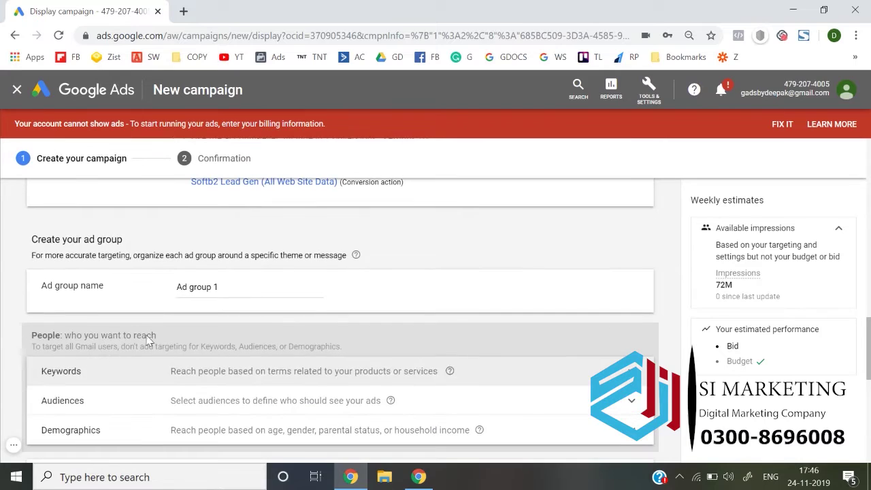
{"action": "scroll", "coordinate": [177, 305], "scroll_direction": "down", "scroll_amount": 2}
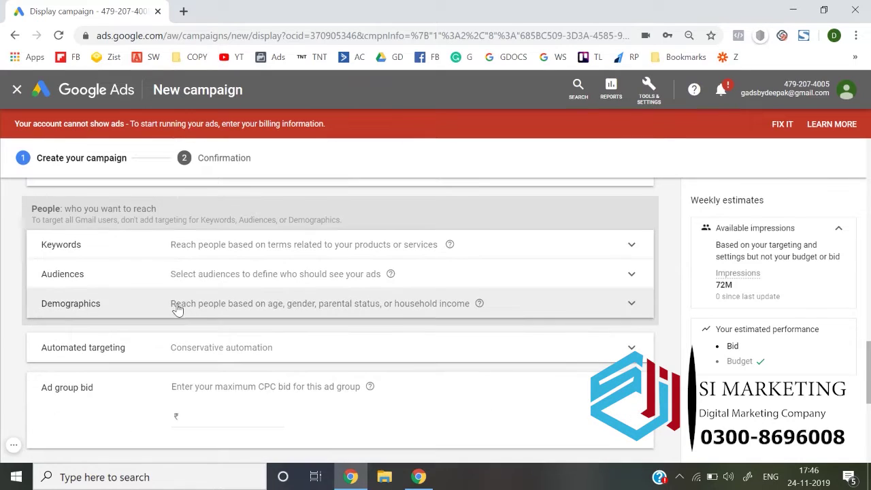
{"action": "left_click", "coordinate": [217, 253]}
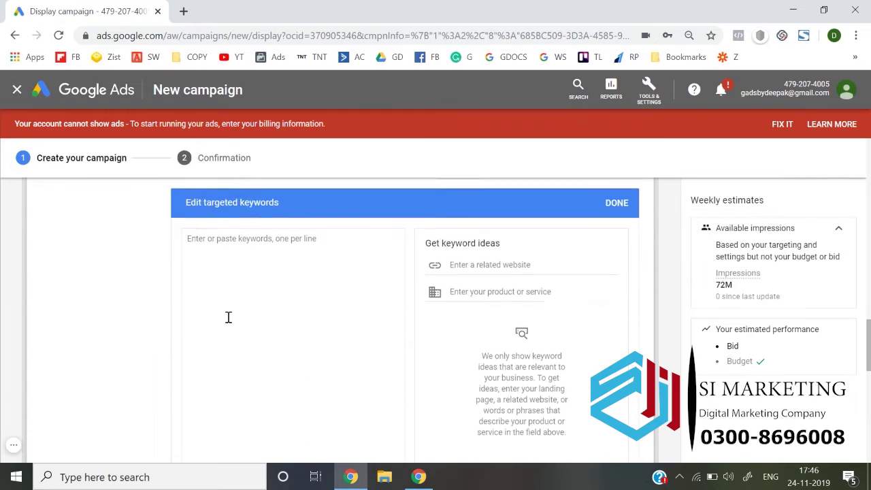
{"action": "scroll", "coordinate": [228, 317], "scroll_direction": "up", "scroll_amount": 1}
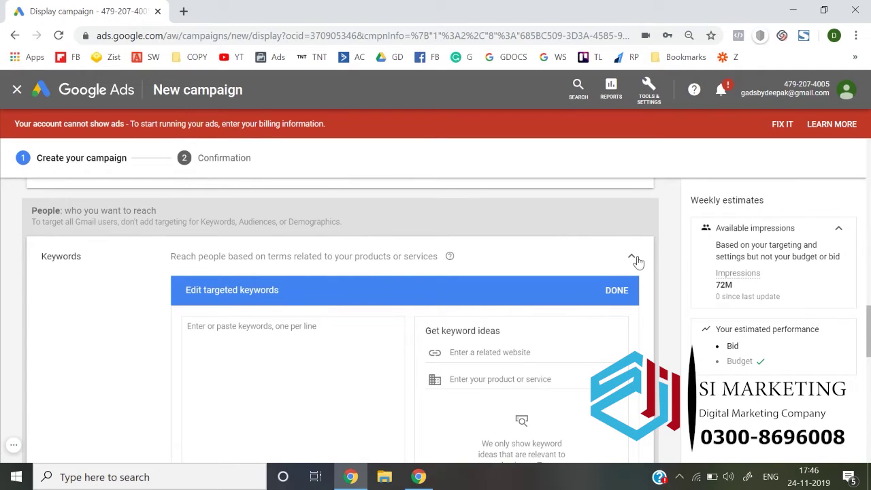
{"action": "left_click", "coordinate": [633, 256]}
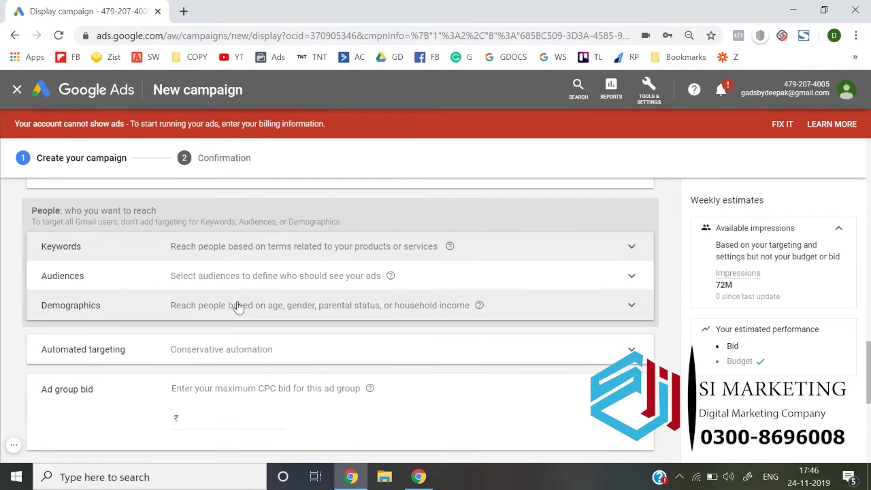
Step: Browse the audience categories available for targeting the ad group and collapse the Audiences settings
{"action": "left_click", "coordinate": [242, 286]}
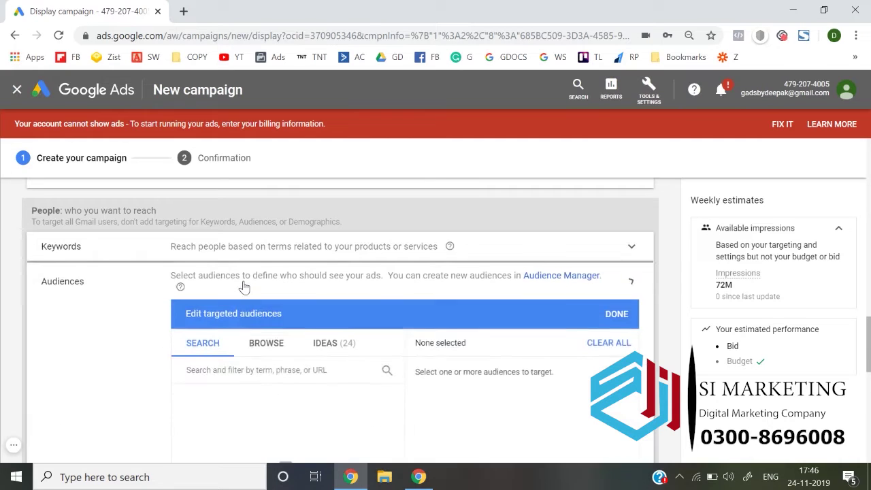
{"action": "left_click", "coordinate": [274, 274]}
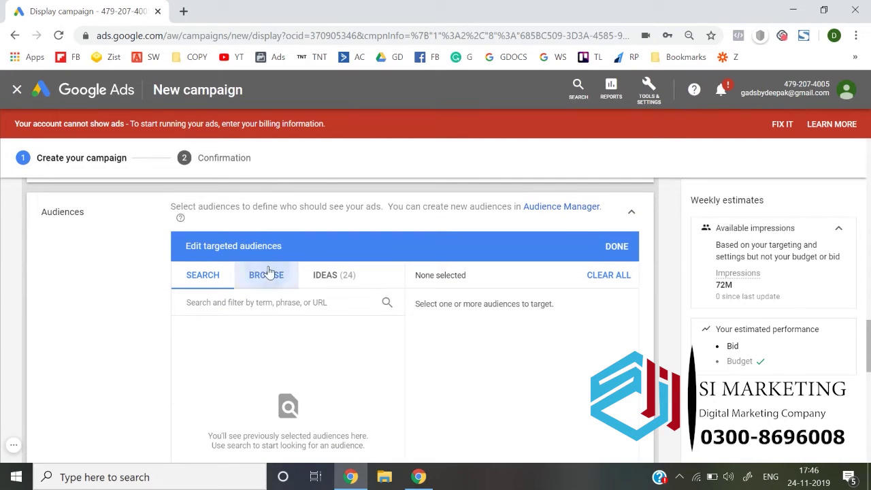
{"action": "scroll", "coordinate": [160, 311], "scroll_direction": "down", "scroll_amount": 2}
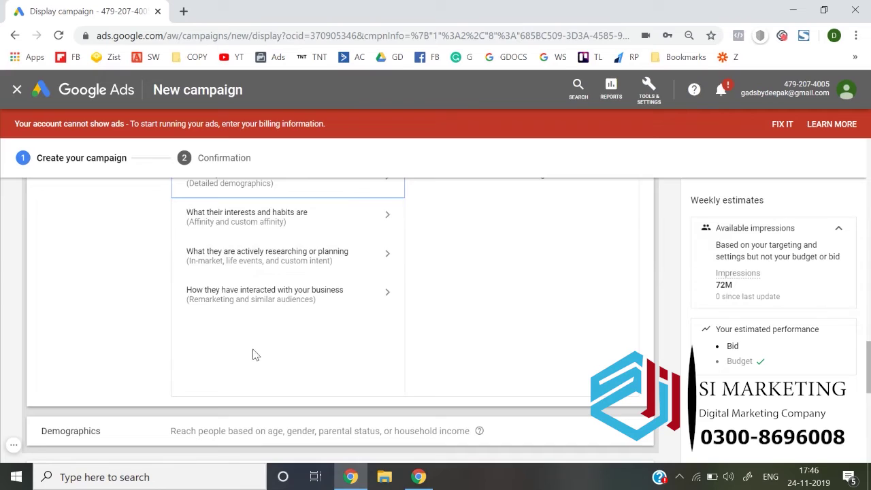
{"action": "scroll", "coordinate": [253, 354], "scroll_direction": "up", "scroll_amount": 3}
{"action": "left_click", "coordinate": [631, 300]}
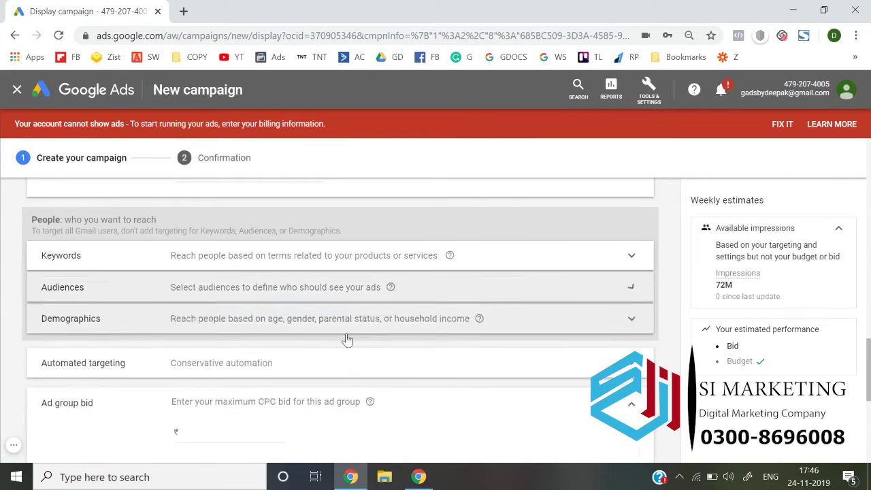
Step: Examine the demographic targeting options for gender, age, parental status and household income, and collapse them
{"action": "scroll", "coordinate": [340, 347], "scroll_direction": "down", "scroll_amount": 1}
{"action": "scroll", "coordinate": [327, 327], "scroll_direction": "down", "scroll_amount": 1}
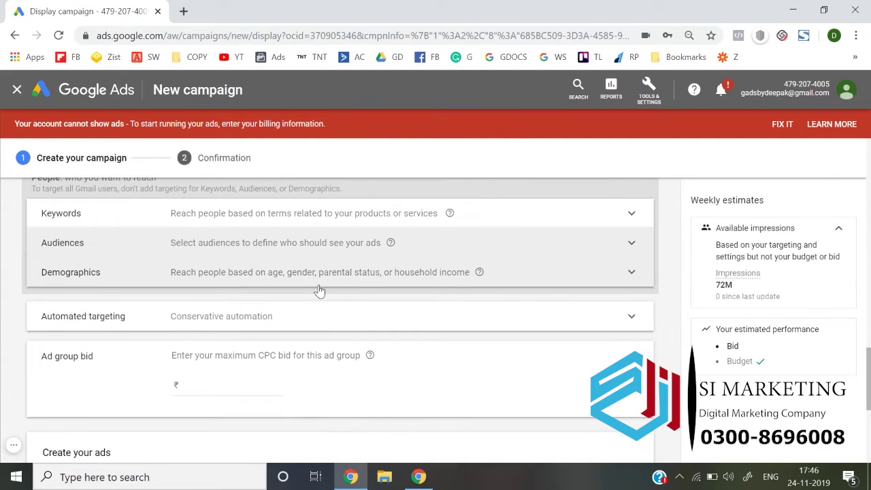
{"action": "left_click", "coordinate": [318, 285]}
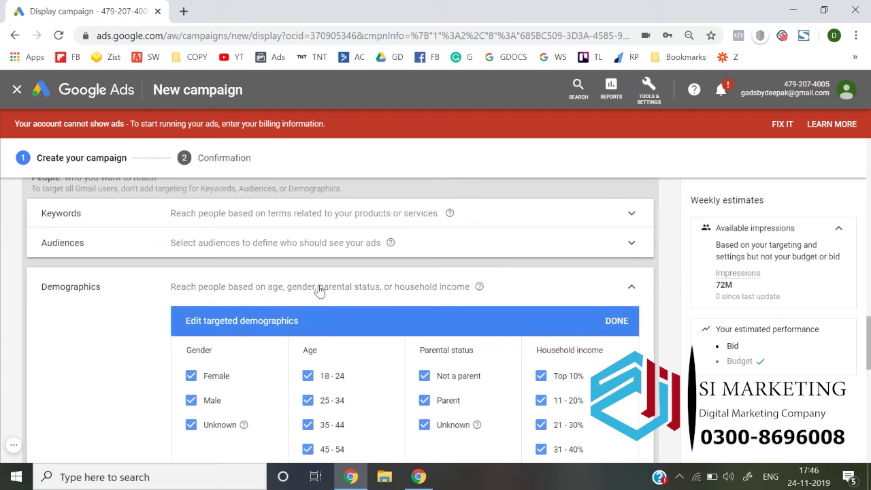
{"action": "left_click", "coordinate": [631, 286]}
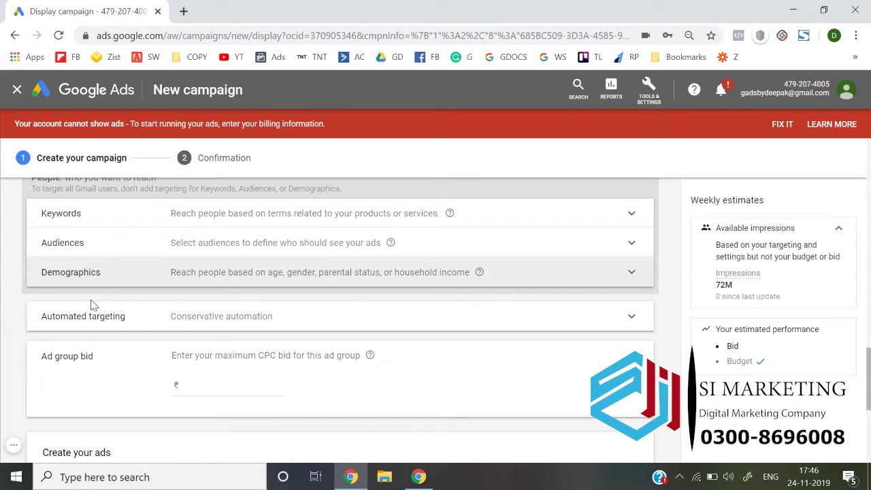
Step: Set the ad group's automated targeting to No automated targeting and collapse the setting
{"action": "left_click", "coordinate": [111, 317]}
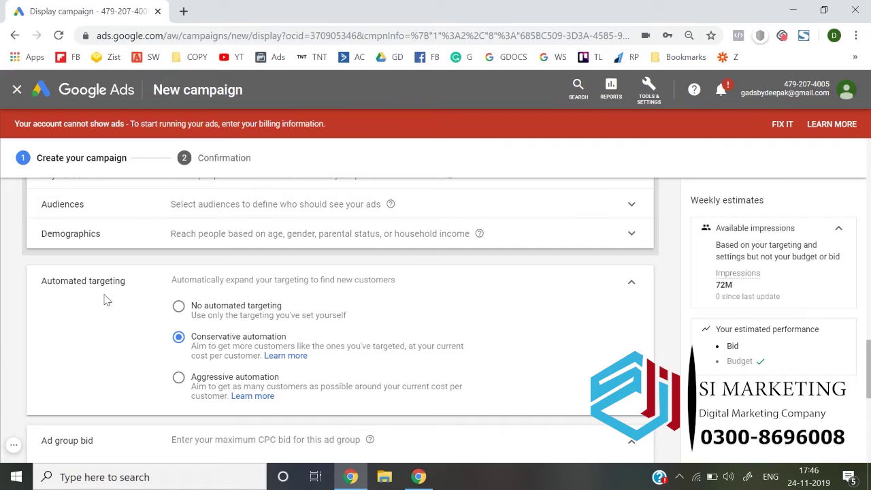
{"action": "left_click", "coordinate": [180, 307]}
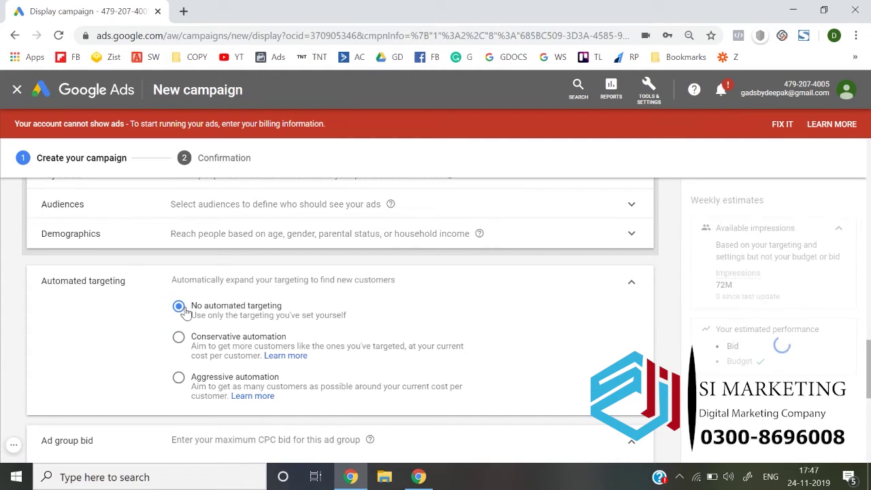
{"action": "left_click", "coordinate": [633, 287]}
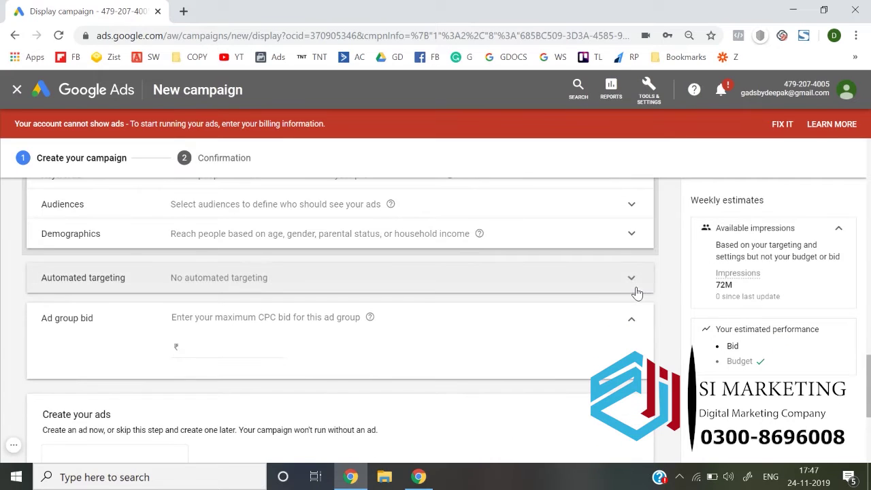
Step: Set the ad group's maximum CPC bid to ₹19
{"action": "scroll", "coordinate": [315, 376], "scroll_direction": "down", "scroll_amount": 2}
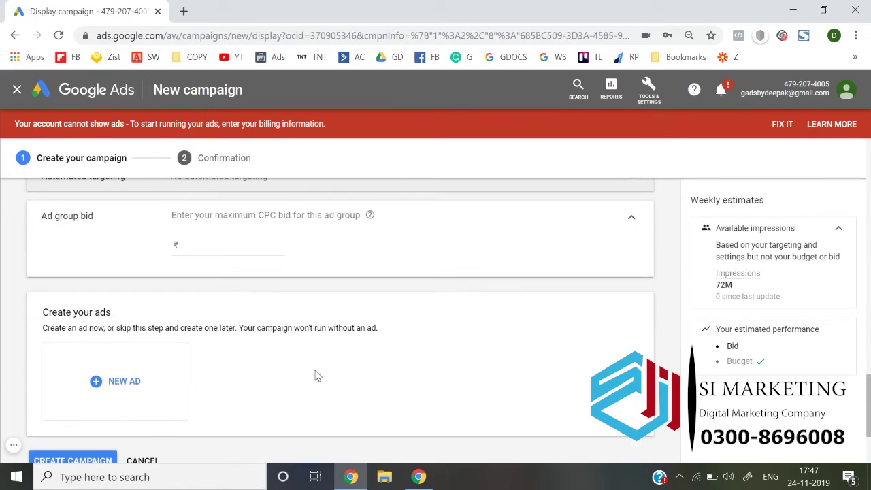
{"action": "left_click", "coordinate": [222, 250]}
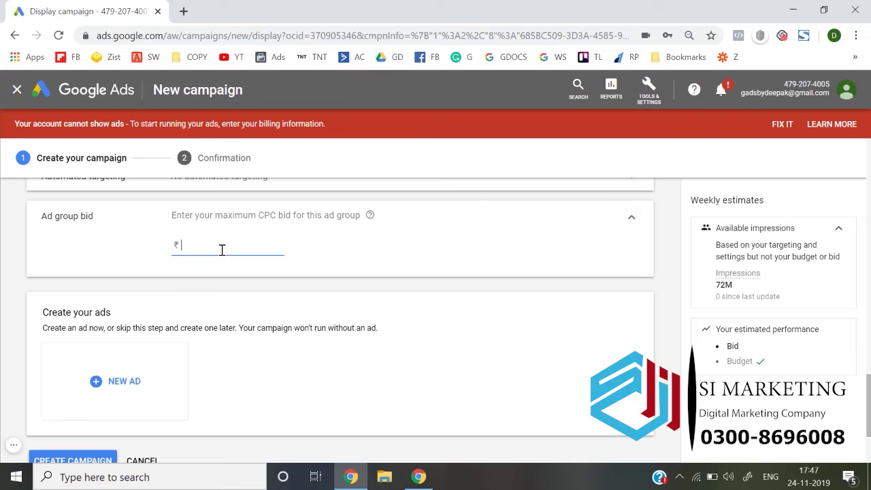
{"action": "type", "text": "19"}
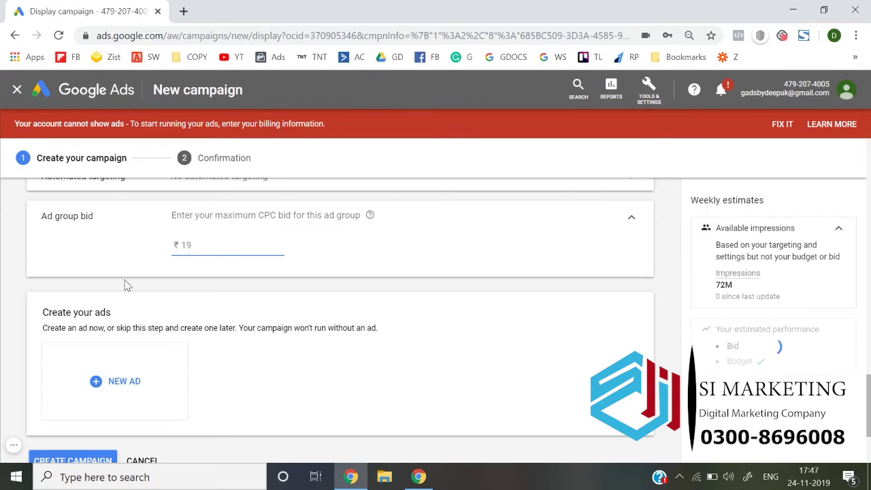
{"action": "left_click", "coordinate": [124, 283]}
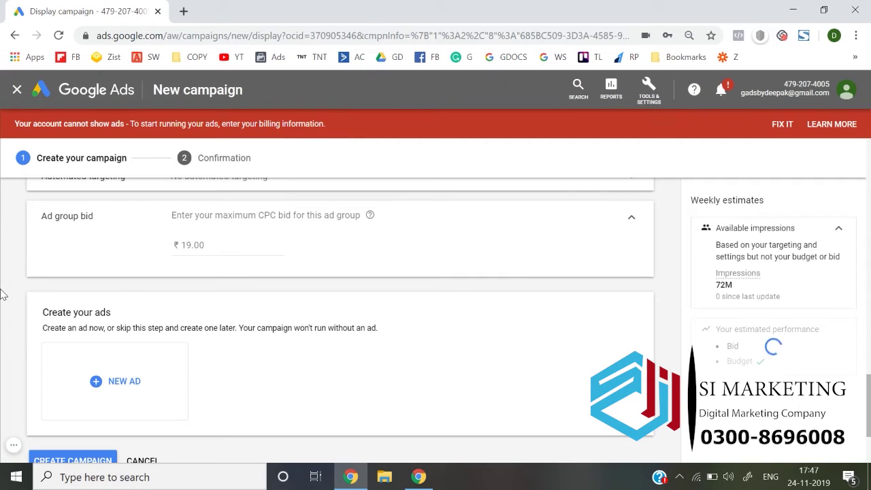
Step: Look at the option to copy existing ads from another ad group and dismiss the ad group selection
{"action": "left_click", "coordinate": [125, 382]}
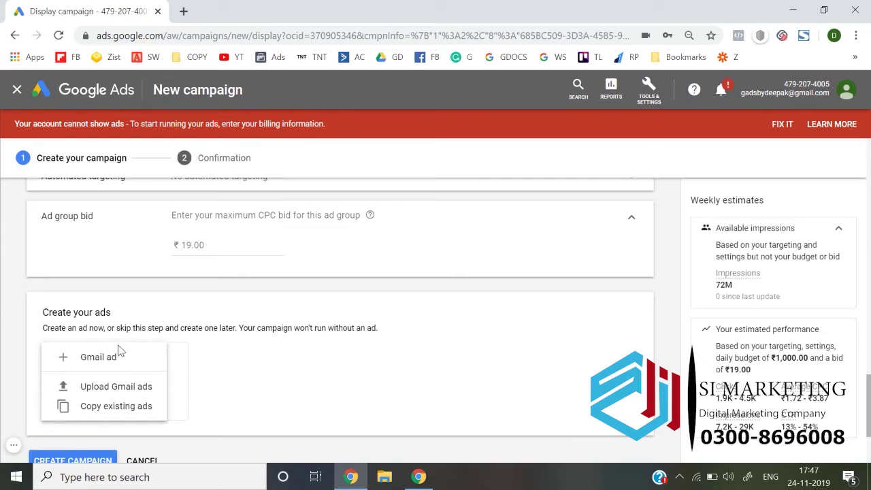
{"action": "left_click", "coordinate": [128, 412]}
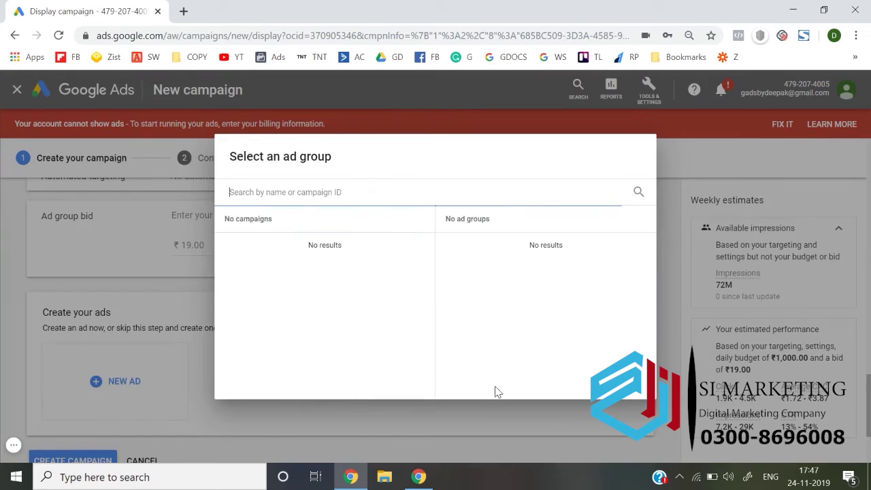
{"action": "left_click", "coordinate": [484, 407]}
Step: Start a new ad for the campaign using the Upload Gmail ads option
{"action": "scroll", "coordinate": [485, 406], "scroll_direction": "down", "scroll_amount": 2}
{"action": "left_click", "coordinate": [109, 260]}
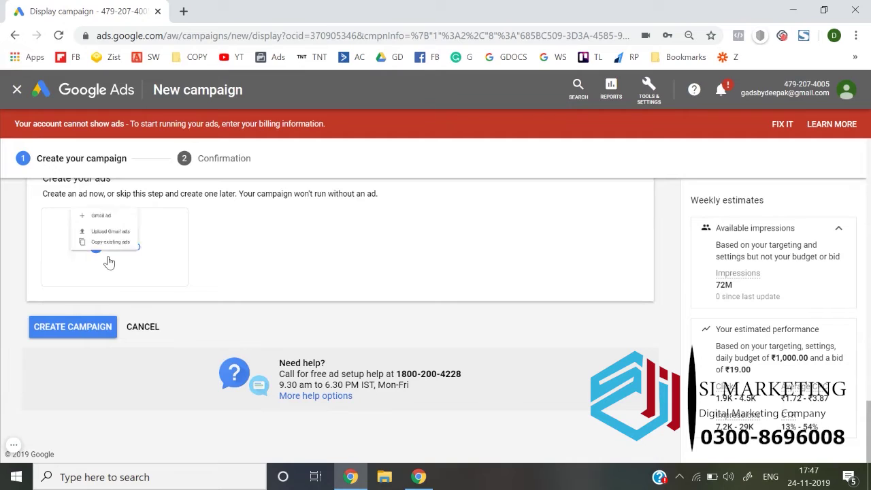
{"action": "left_click", "coordinate": [110, 254]}
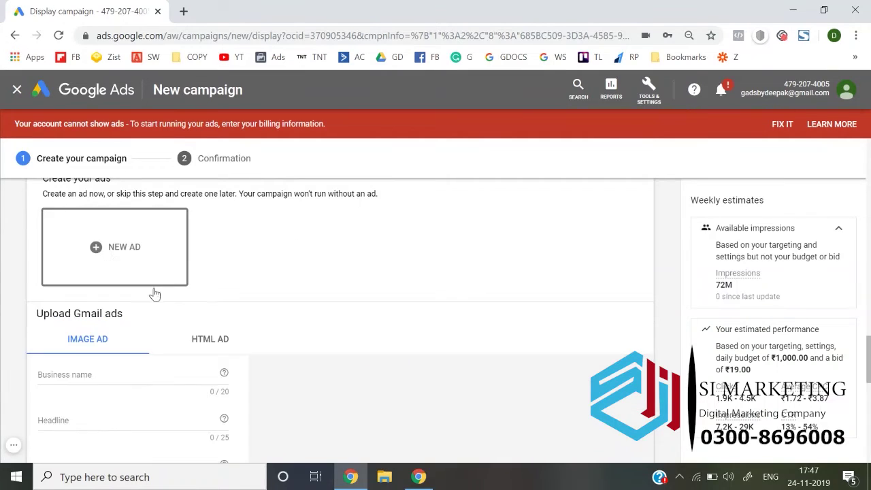
Step: Examine the Gmail image ad upload form, including its text and URL fields, logo asset and file upload area
{"action": "scroll", "coordinate": [168, 312], "scroll_direction": "down", "scroll_amount": 2}
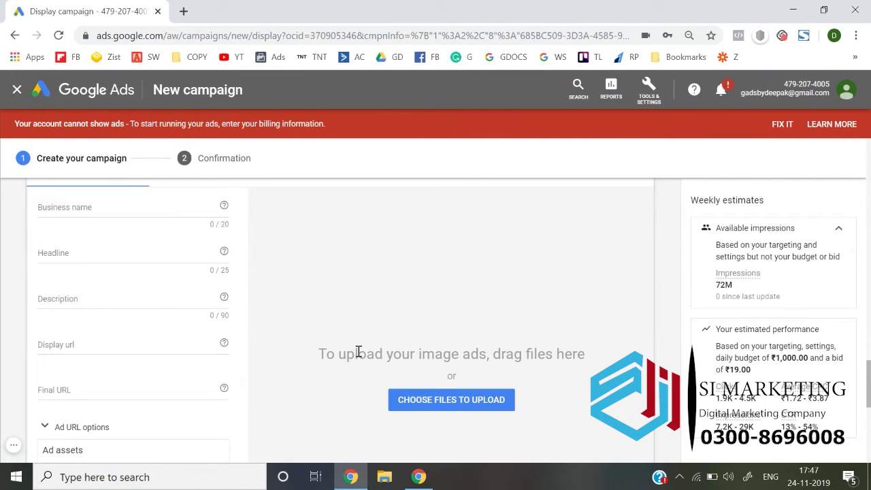
{"action": "scroll", "coordinate": [325, 384], "scroll_direction": "down", "scroll_amount": 2}
{"action": "scroll", "coordinate": [297, 366], "scroll_direction": "up", "scroll_amount": 3}
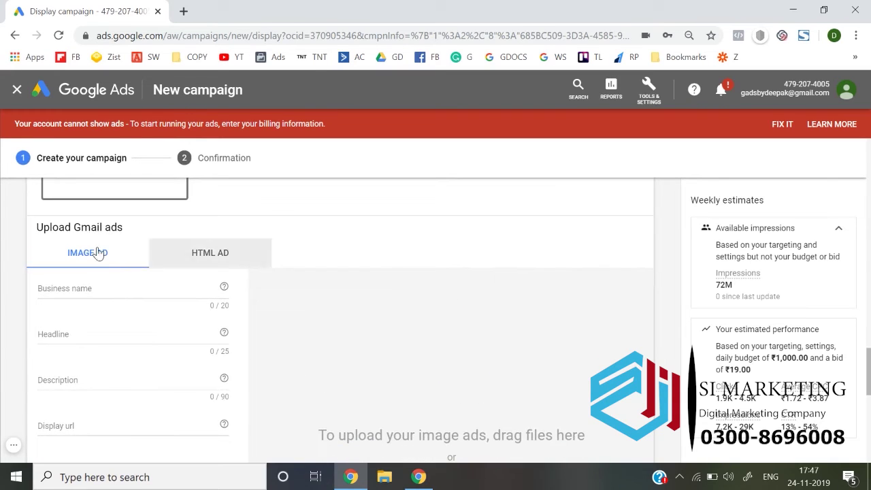
{"action": "scroll", "coordinate": [156, 350], "scroll_direction": "down", "scroll_amount": 1}
{"action": "scroll", "coordinate": [155, 349], "scroll_direction": "down", "scroll_amount": 1}
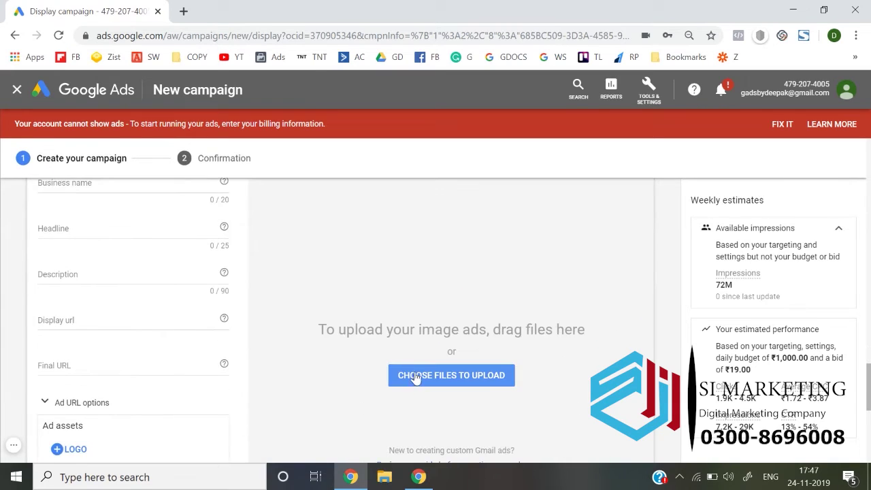
{"action": "scroll", "coordinate": [324, 406], "scroll_direction": "down", "scroll_amount": 2}
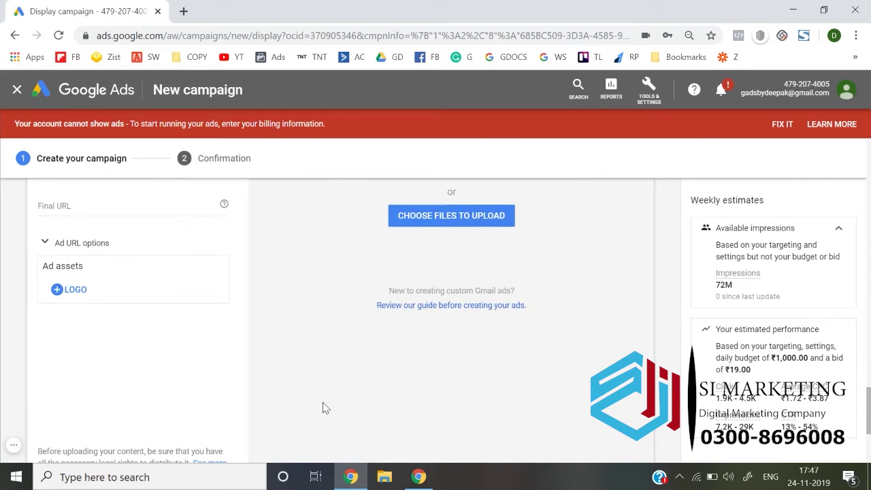
{"action": "scroll", "coordinate": [324, 407], "scroll_direction": "down", "scroll_amount": 1}
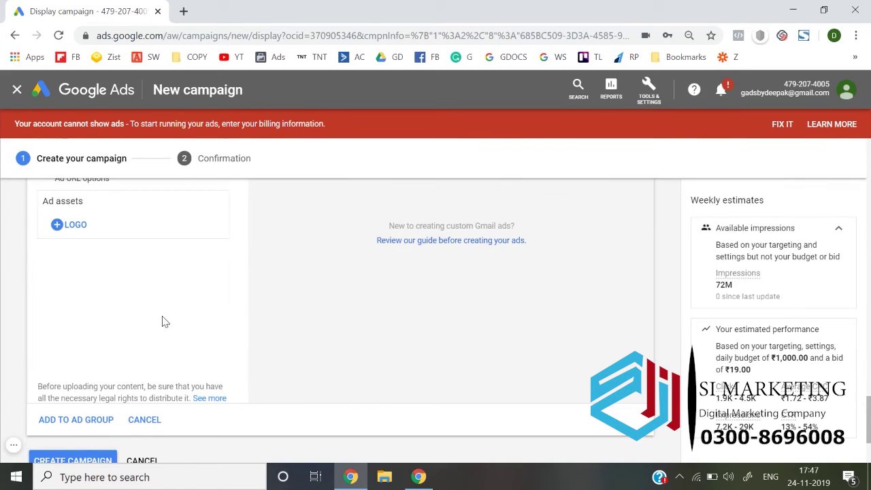
{"action": "scroll", "coordinate": [163, 319], "scroll_direction": "down", "scroll_amount": 1}
{"action": "scroll", "coordinate": [356, 266], "scroll_direction": "up", "scroll_amount": 4}
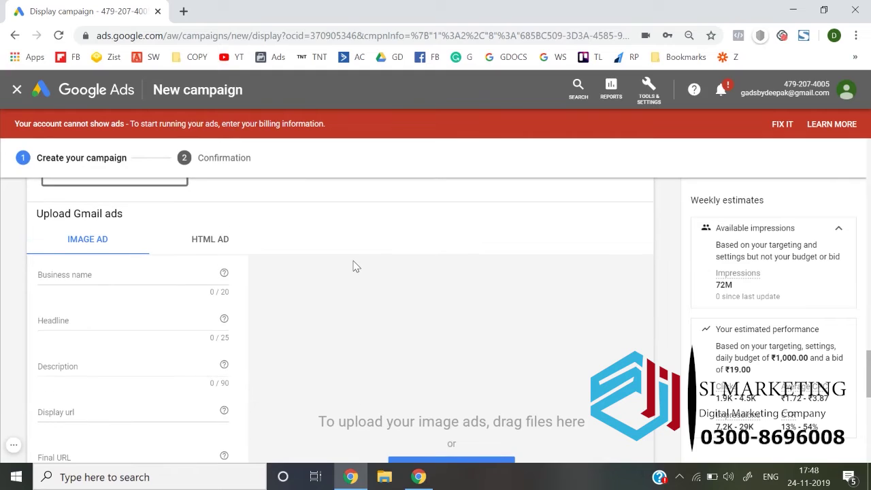
Step: Enter "ABC Coaching" as the business name of the uploaded Gmail image ad
{"action": "scroll", "coordinate": [347, 269], "scroll_direction": "down", "scroll_amount": 1}
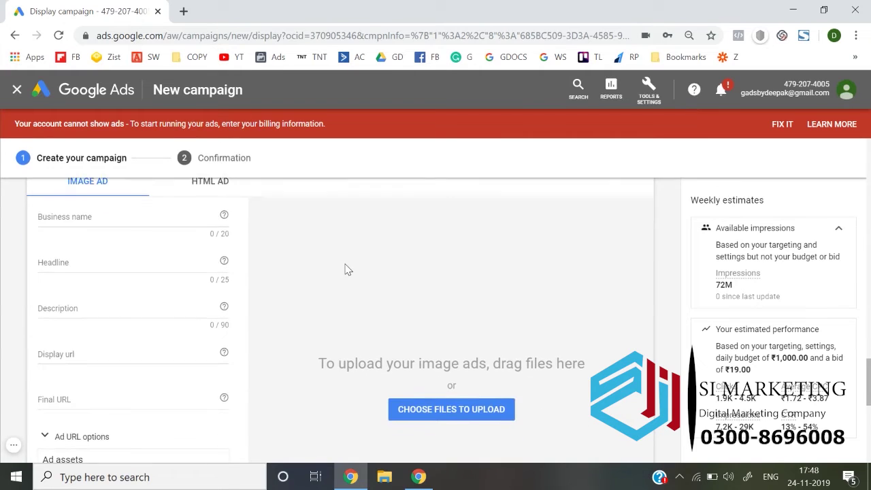
{"action": "left_click", "coordinate": [149, 210]}
{"action": "type", "text": "ABC Coaching"}
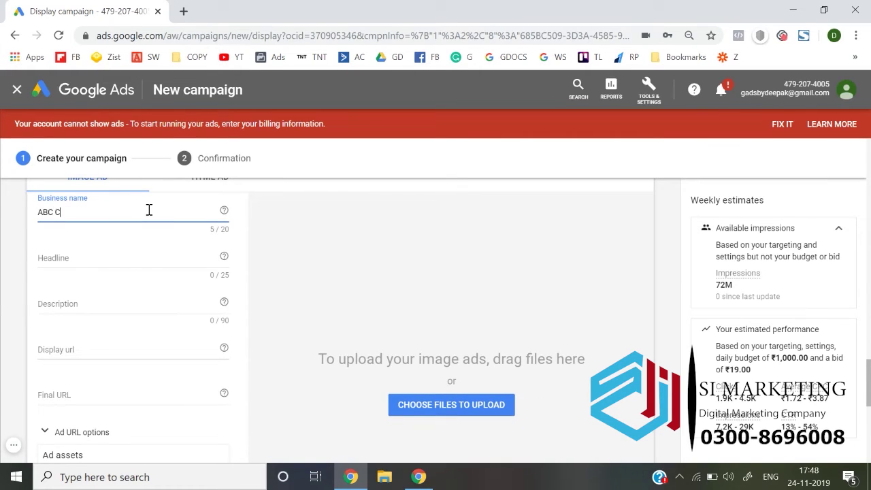
Step: Set the image ad's headline to "Clear IIT in one Go.", keeping it within the 25-character limit
{"action": "left_click", "coordinate": [134, 254]}
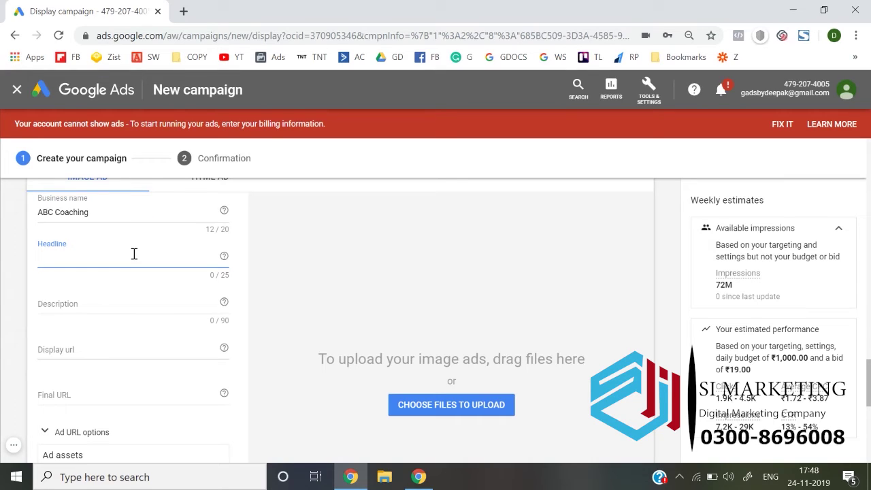
{"action": "type", "text": "Clear I"}
{"action": "type", "text": "IT in"}
{"action": "type", "text": " one Go"}
{"action": "type", "text": " - Ind"}
{"action": "key", "text": "BackSpace"}
{"action": "key", "text": "BackSpace"}
{"action": "key", "text": "BackSpace"}
{"action": "key", "text": "BackSpace"}
{"action": "type", "text": "Guaranteed"}
{"action": "key", "text": "BackSpace"}
{"action": "key", "text": "BackSpace"}
{"action": "key", "text": "BackSpace"}
{"action": "key", "text": "BackSpace"}
{"action": "key", "text": "BackSpace"}
{"action": "key", "text": "BackSpace"}
{"action": "key", "text": "BackSpace"}
{"action": "key", "text": "BackSpace"}
{"action": "key", "text": "BackSpace"}
{"action": "key", "text": "BackSpace"}
{"action": "key", "text": "BackSpace"}
{"action": "key", "text": "BackSpace"}
{"action": "key", "text": "BackSpace"}
{"action": "key", "text": "BackSpace"}
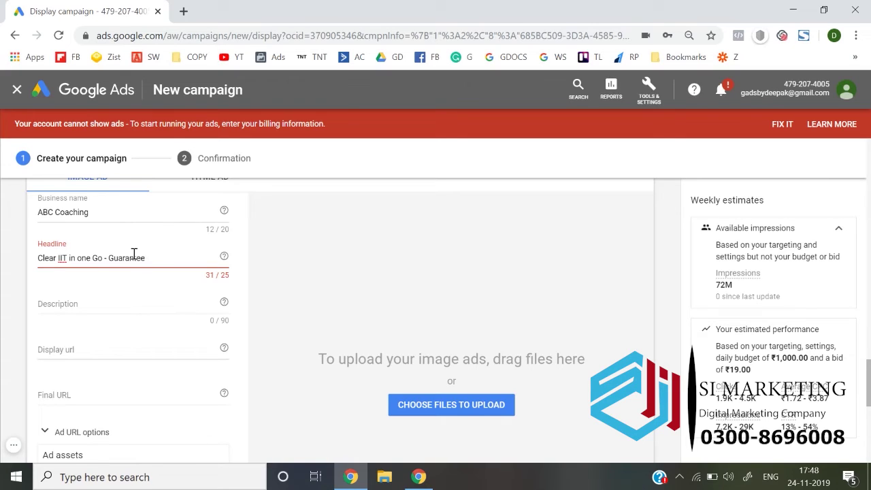
{"action": "type", "text": "o."}
Step: Fill in the image ad's description with "ABC cajdksjdksjuiui" and its display URL with "wpcoursedeepak.com"
{"action": "scroll", "coordinate": [122, 265], "scroll_direction": "down", "scroll_amount": 1}
{"action": "left_click", "coordinate": [120, 270]}
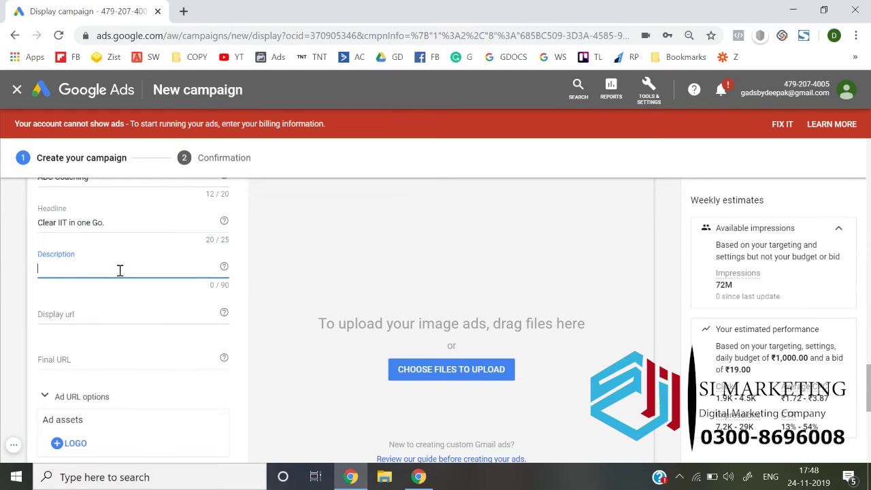
{"action": "type", "text": "ABC cajdksjdksjuiui"}
{"action": "scroll", "coordinate": [109, 299], "scroll_direction": "down", "scroll_amount": 1}
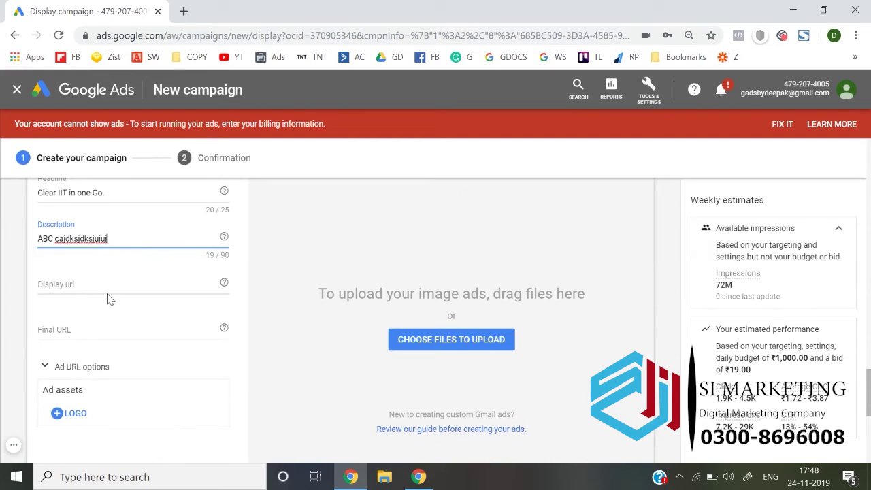
{"action": "left_click", "coordinate": [100, 285]}
{"action": "type", "text": "w"}
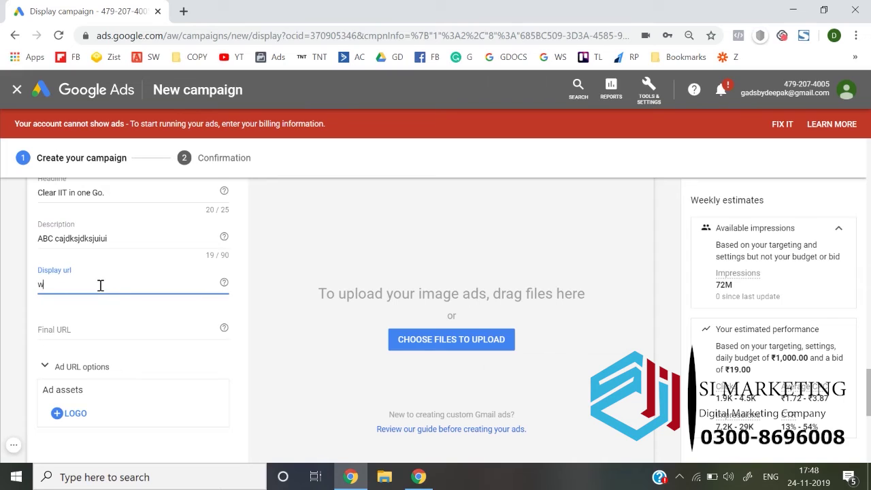
{"action": "type", "text": "pcoursedeepa"}
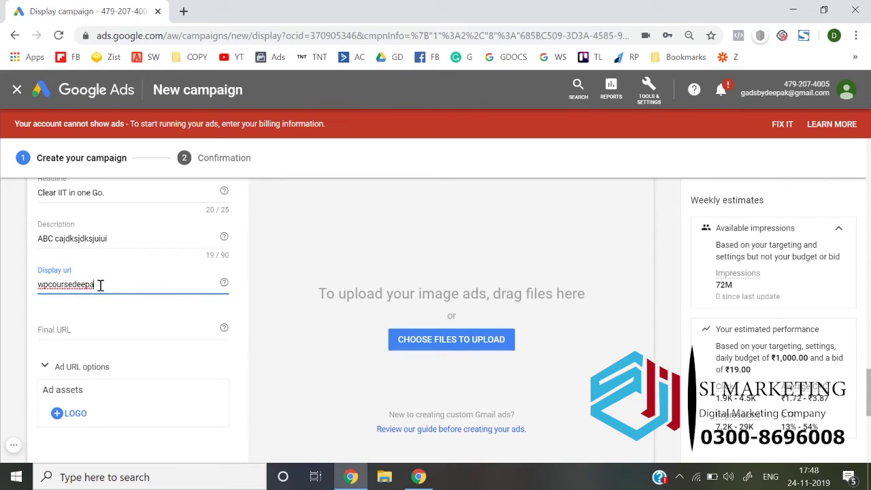
{"action": "type", "text": "k.com"}
{"action": "left_click", "coordinate": [31, 311]}
{"action": "left_click", "coordinate": [77, 328]}
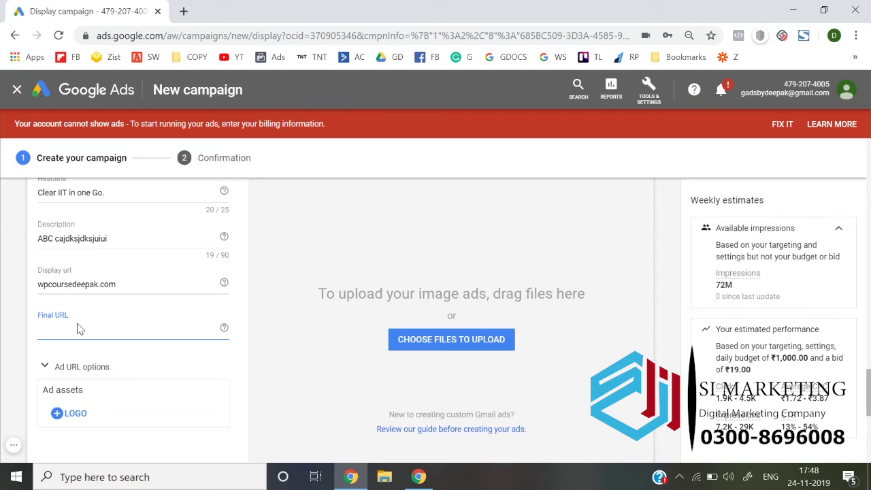
{"action": "triple_click", "coordinate": [125, 287]}
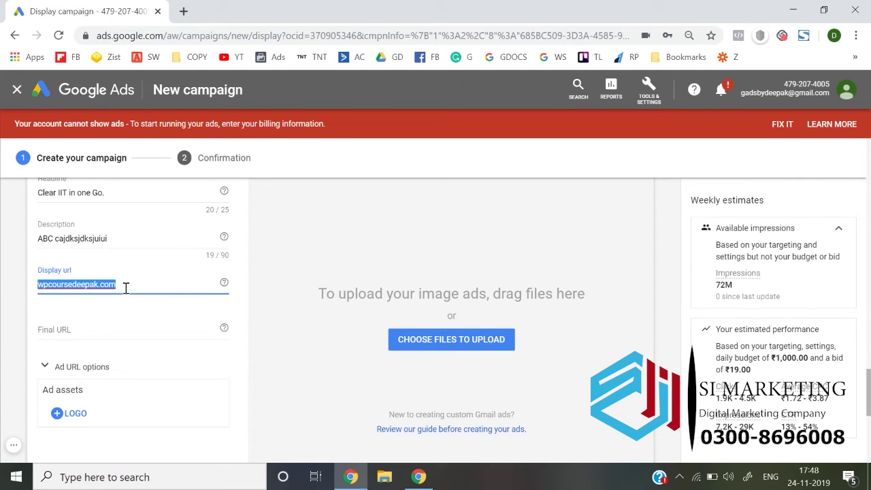
{"action": "key", "text": "ctrl+c"}
{"action": "left_click", "coordinate": [109, 329]}
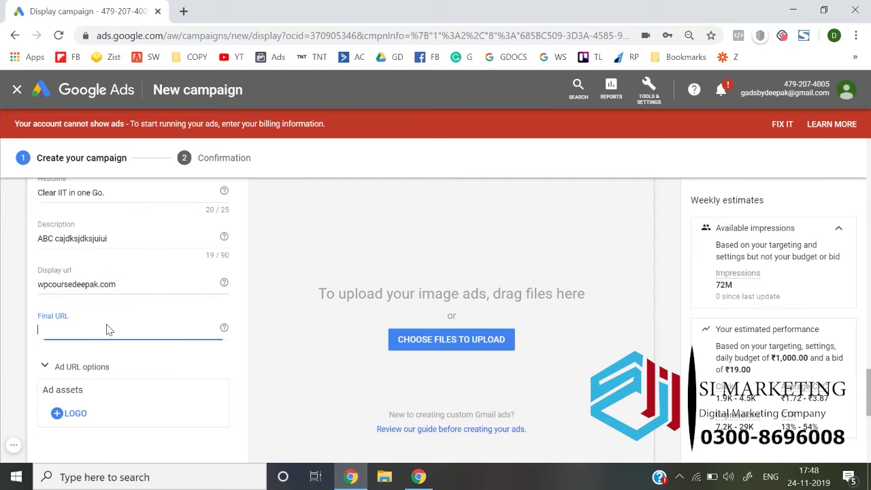
{"action": "key", "text": "ctrl+v"}
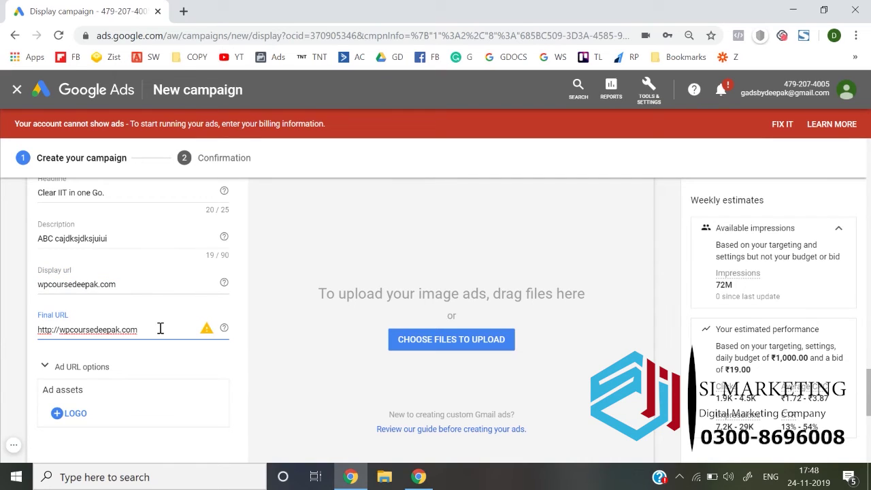
{"action": "type", "text": "s"}
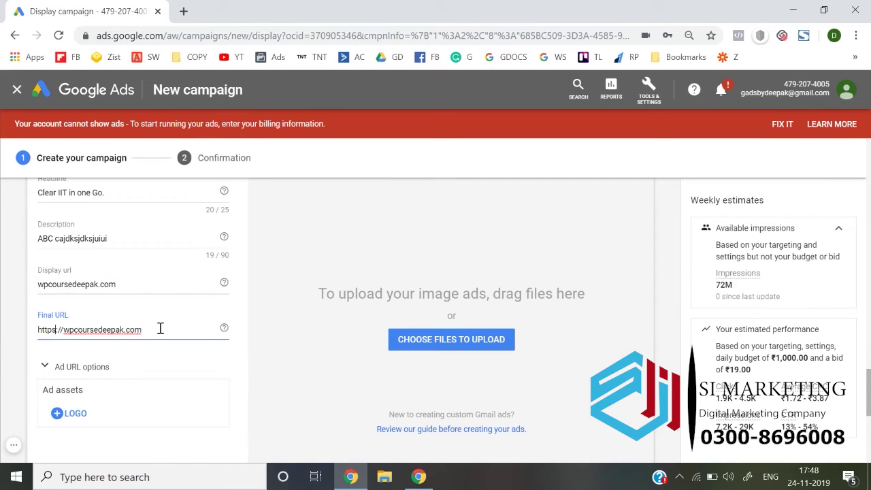
{"action": "left_click", "coordinate": [12, 331]}
Step: Review the completed image ad details, the logo asset, the file upload area and the options for adding the ad
{"action": "scroll", "coordinate": [11, 330], "scroll_direction": "down", "scroll_amount": 1}
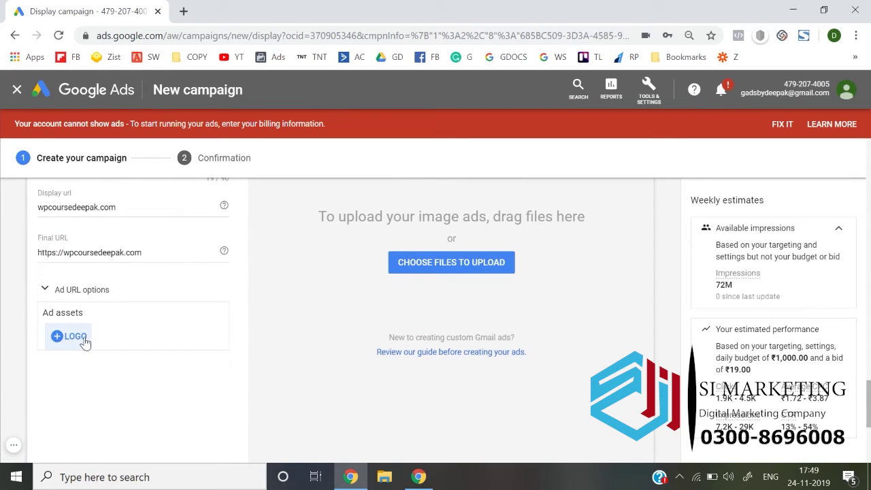
{"action": "scroll", "coordinate": [344, 297], "scroll_direction": "down", "scroll_amount": 2}
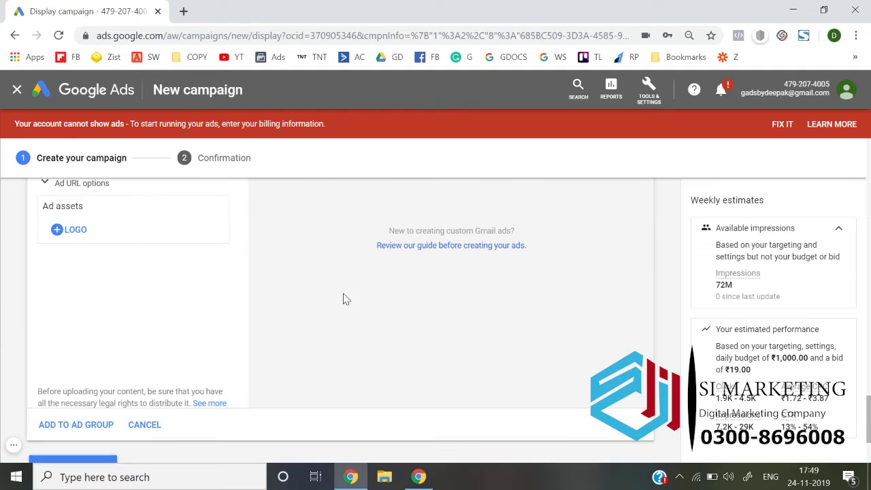
{"action": "scroll", "coordinate": [354, 297], "scroll_direction": "up", "scroll_amount": 4}
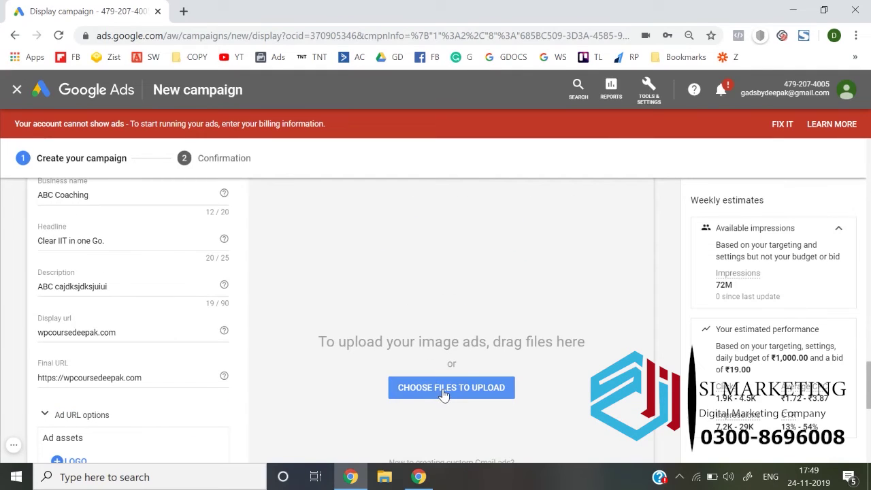
{"action": "scroll", "coordinate": [435, 381], "scroll_direction": "up", "scroll_amount": 1}
{"action": "scroll", "coordinate": [414, 360], "scroll_direction": "down", "scroll_amount": 1}
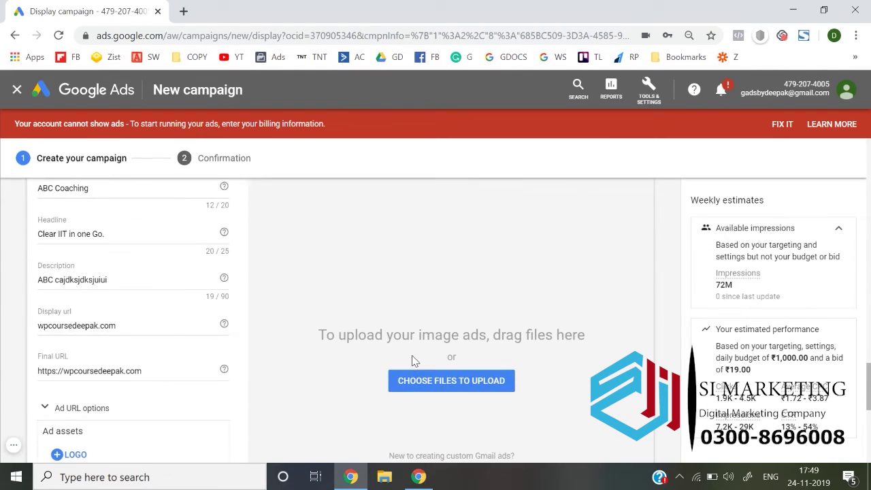
{"action": "scroll", "coordinate": [413, 360], "scroll_direction": "down", "scroll_amount": 2}
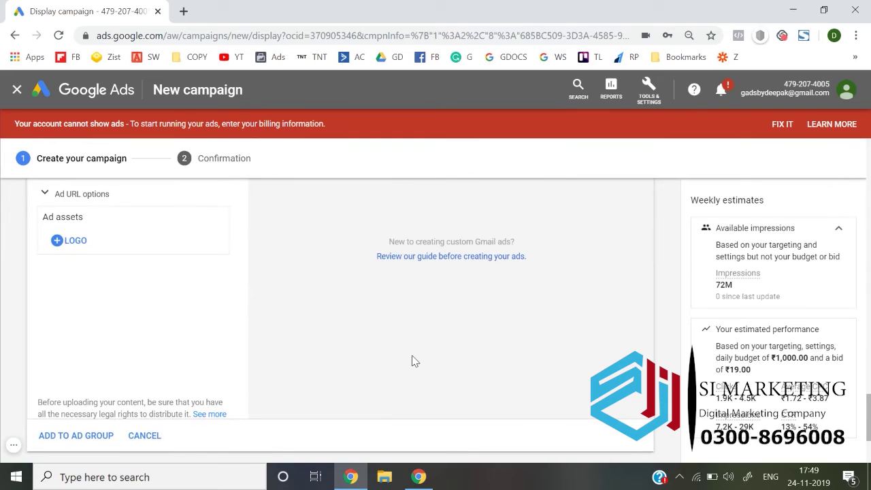
{"action": "scroll", "coordinate": [412, 360], "scroll_direction": "up", "scroll_amount": 1}
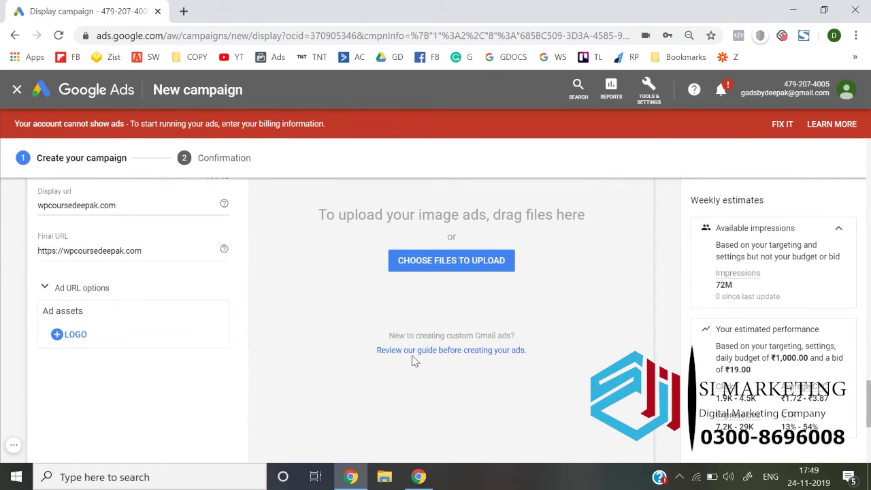
{"action": "scroll", "coordinate": [414, 360], "scroll_direction": "up", "scroll_amount": 1}
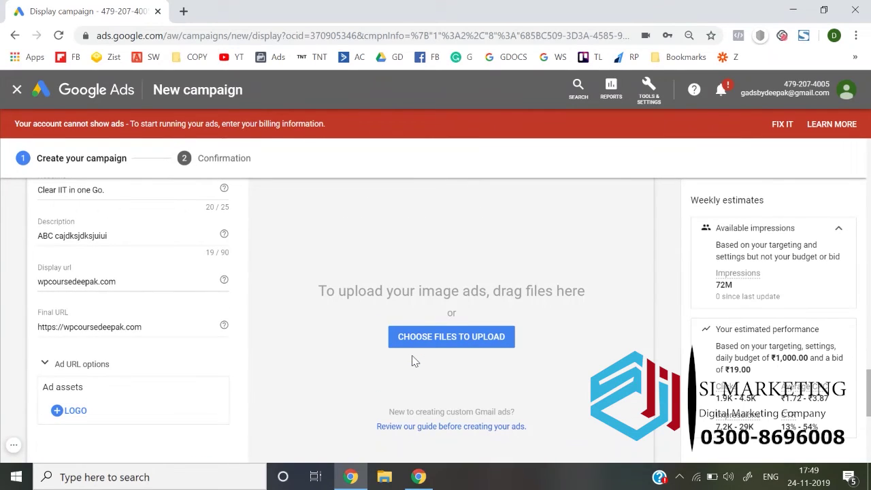
{"action": "scroll", "coordinate": [414, 361], "scroll_direction": "up", "scroll_amount": 2}
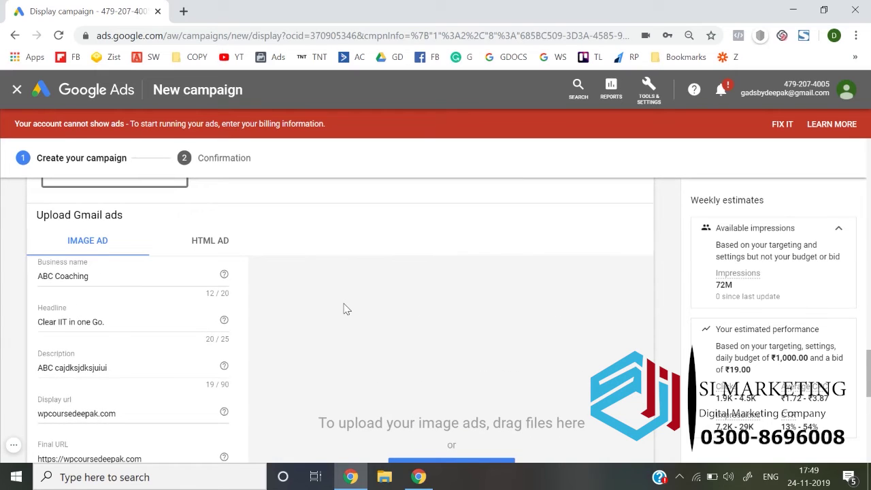
{"action": "scroll", "coordinate": [346, 309], "scroll_direction": "down", "scroll_amount": 1}
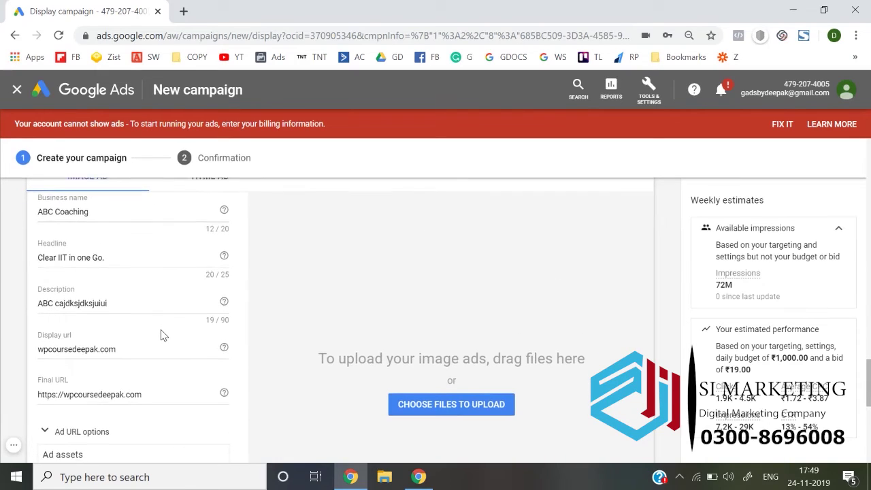
{"action": "scroll", "coordinate": [163, 334], "scroll_direction": "down", "scroll_amount": 1}
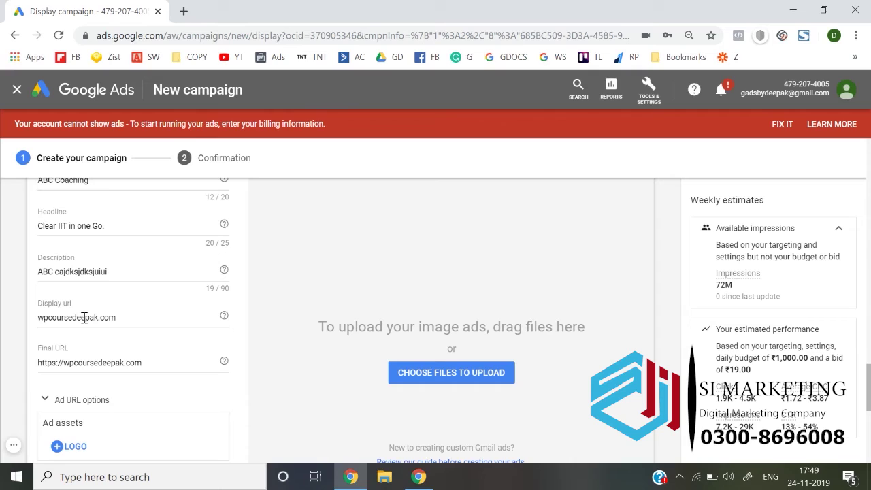
{"action": "scroll", "coordinate": [84, 318], "scroll_direction": "down", "scroll_amount": 1}
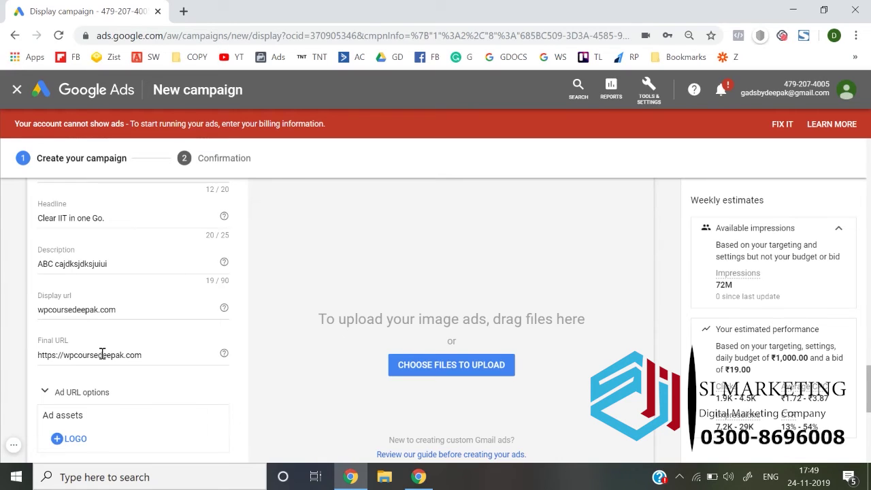
{"action": "scroll", "coordinate": [103, 353], "scroll_direction": "down", "scroll_amount": 1}
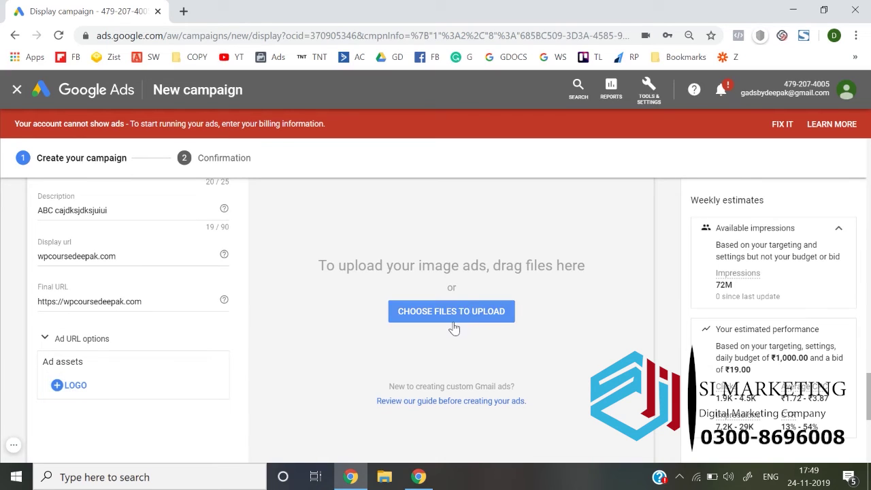
{"action": "scroll", "coordinate": [355, 364], "scroll_direction": "down", "scroll_amount": 3}
{"action": "scroll", "coordinate": [355, 365], "scroll_direction": "up", "scroll_amount": 5}
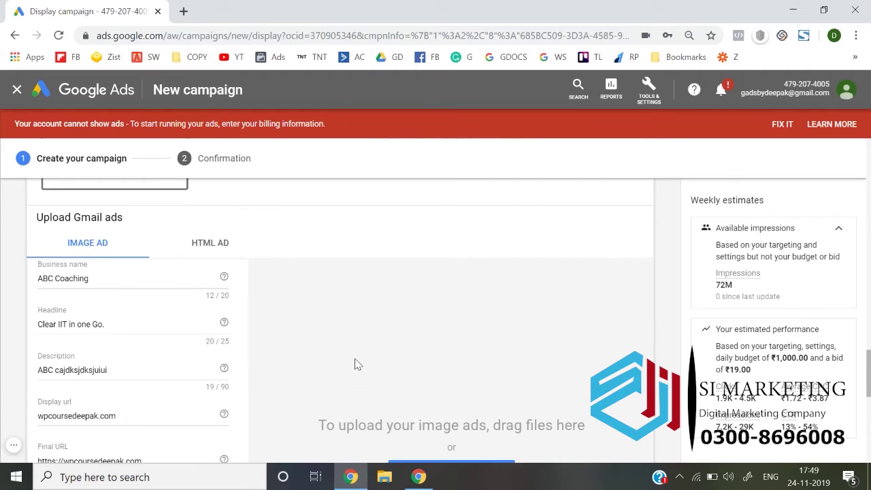
{"action": "scroll", "coordinate": [354, 364], "scroll_direction": "down", "scroll_amount": 5}
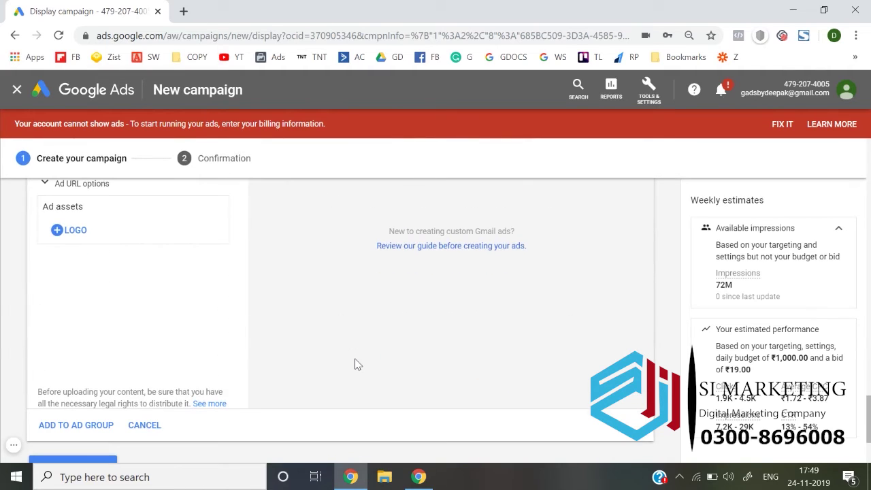
Step: Discard the Gmail ad upload and start creating a new standard Gmail ad instead
{"action": "left_click", "coordinate": [144, 425]}
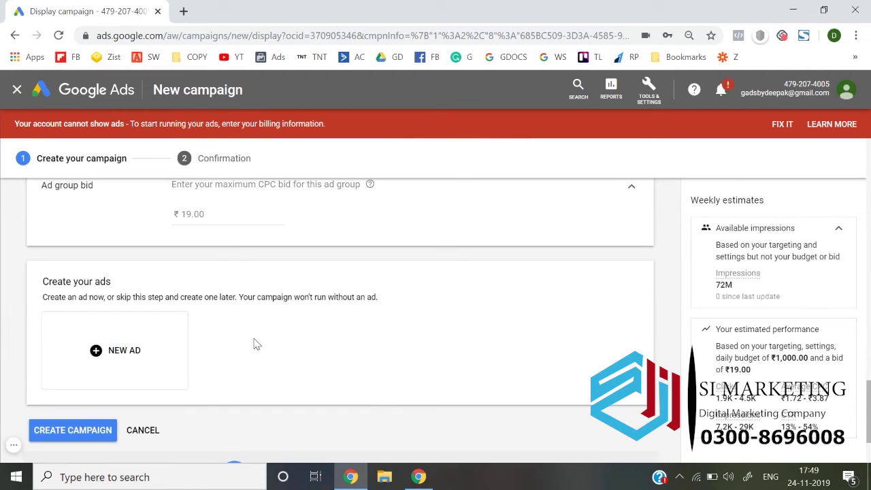
{"action": "left_click", "coordinate": [131, 355]}
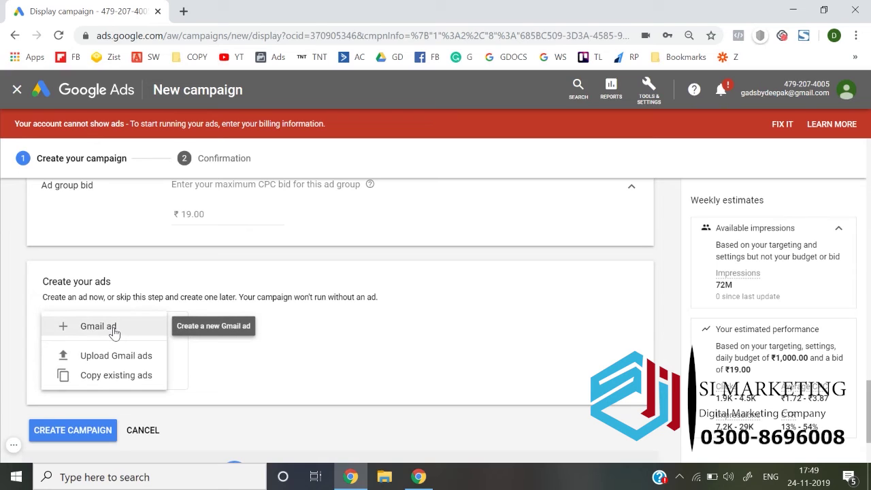
{"action": "left_click", "coordinate": [117, 330]}
Step: Examine the new Gmail ad form, including its text and URL fields, image and video assets, catalog images and previews
{"action": "scroll", "coordinate": [265, 354], "scroll_direction": "down", "scroll_amount": 5}
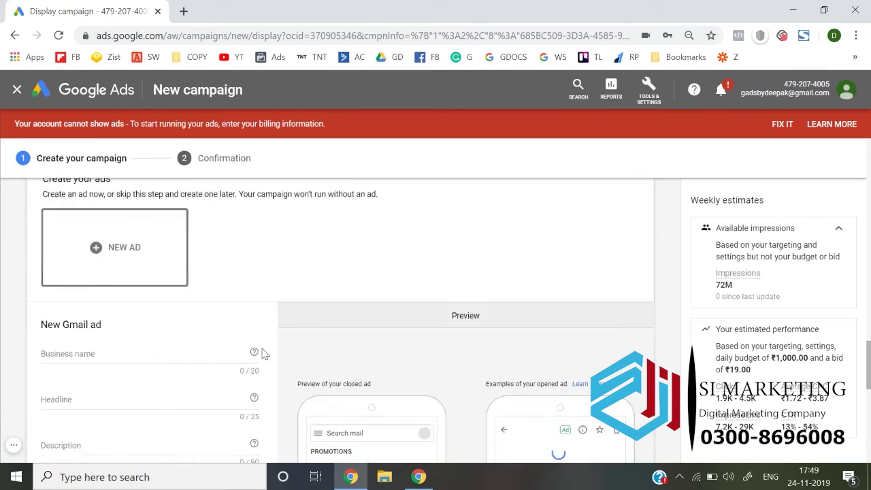
{"action": "scroll", "coordinate": [202, 379], "scroll_direction": "down", "scroll_amount": 1}
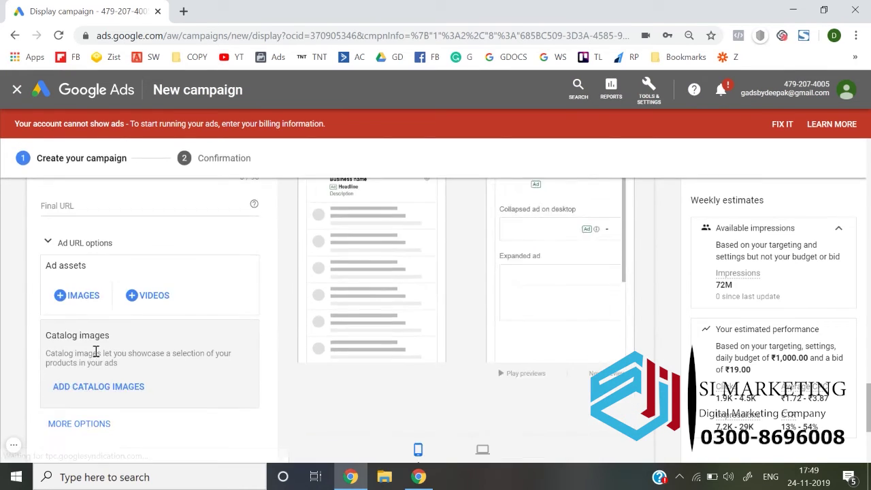
{"action": "scroll", "coordinate": [2, 302], "scroll_direction": "down", "scroll_amount": 1}
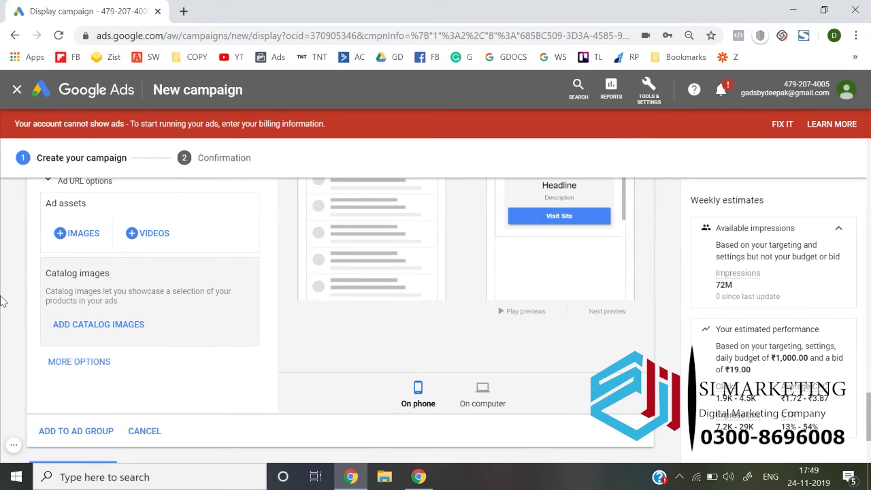
{"action": "scroll", "coordinate": [2, 302], "scroll_direction": "up", "scroll_amount": 4}
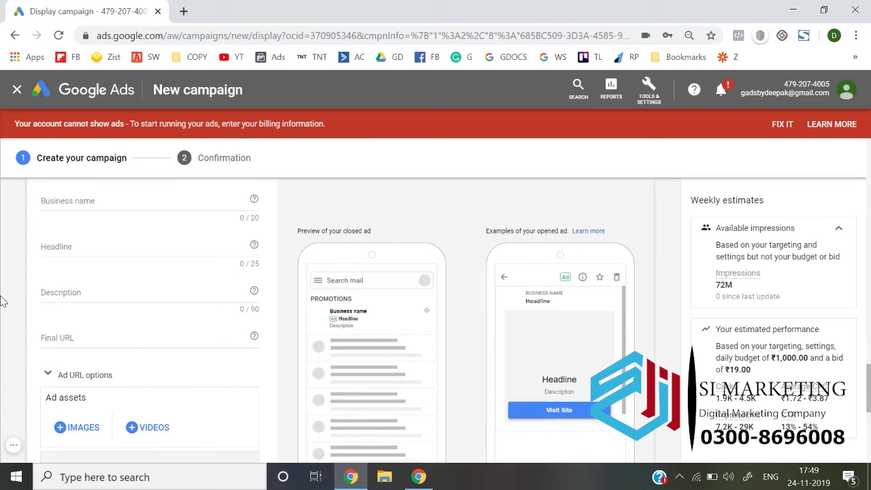
{"action": "left_click", "coordinate": [116, 251]}
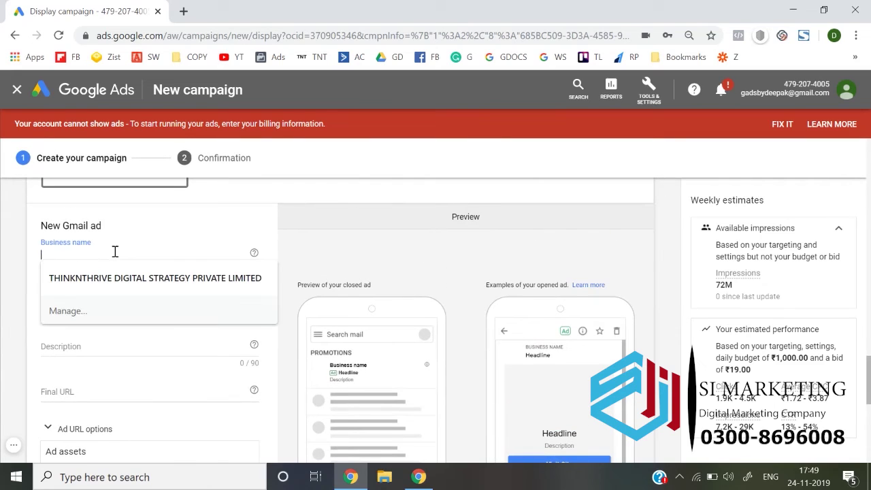
{"action": "left_click", "coordinate": [2, 310]}
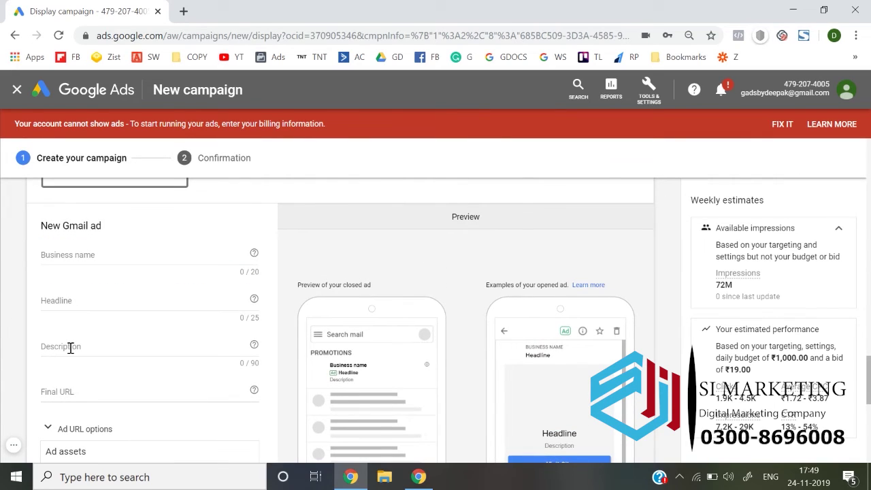
Step: Review the blank Gmail ad's fields, image and video assets, catalog images, and the options for adding the ad and creating the campaign
{"action": "scroll", "coordinate": [75, 349], "scroll_direction": "down", "scroll_amount": 1}
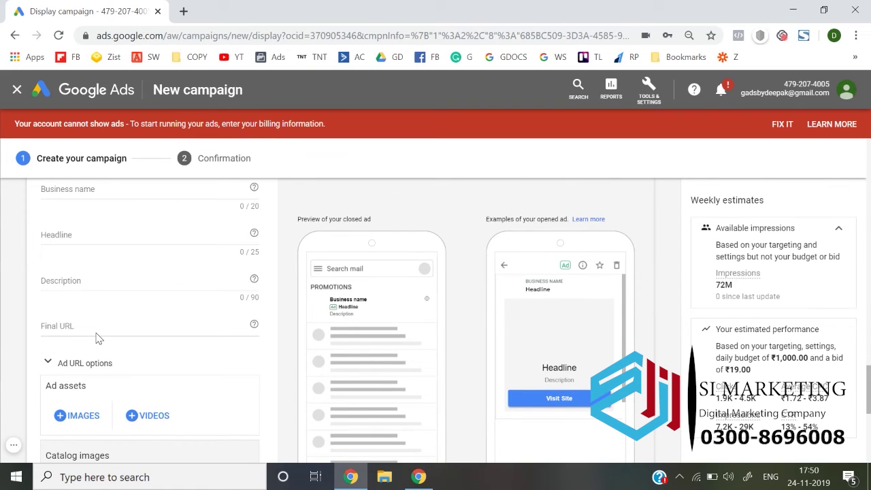
{"action": "scroll", "coordinate": [96, 338], "scroll_direction": "down", "scroll_amount": 2}
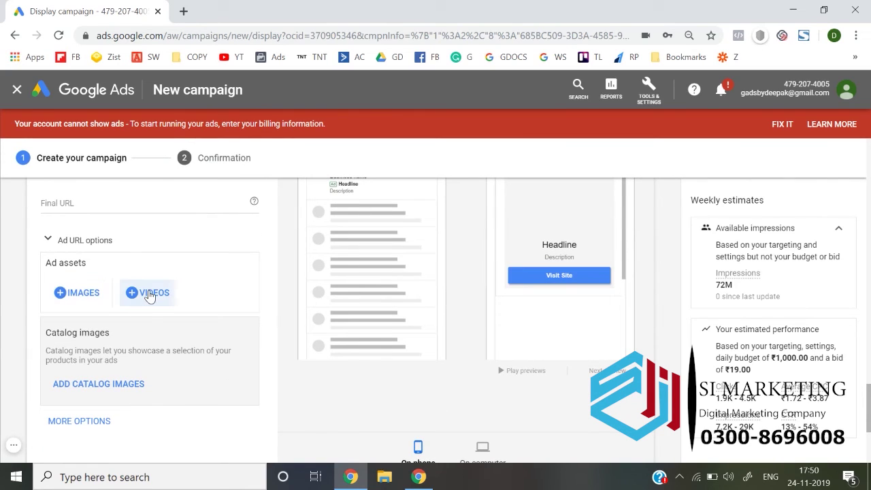
{"action": "scroll", "coordinate": [149, 293], "scroll_direction": "down", "scroll_amount": 2}
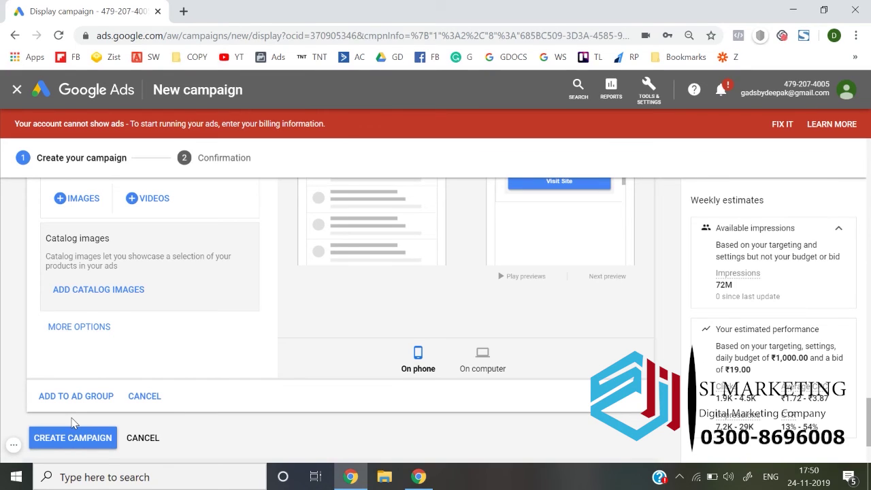
{"action": "scroll", "coordinate": [9, 332], "scroll_direction": "up", "scroll_amount": 4}
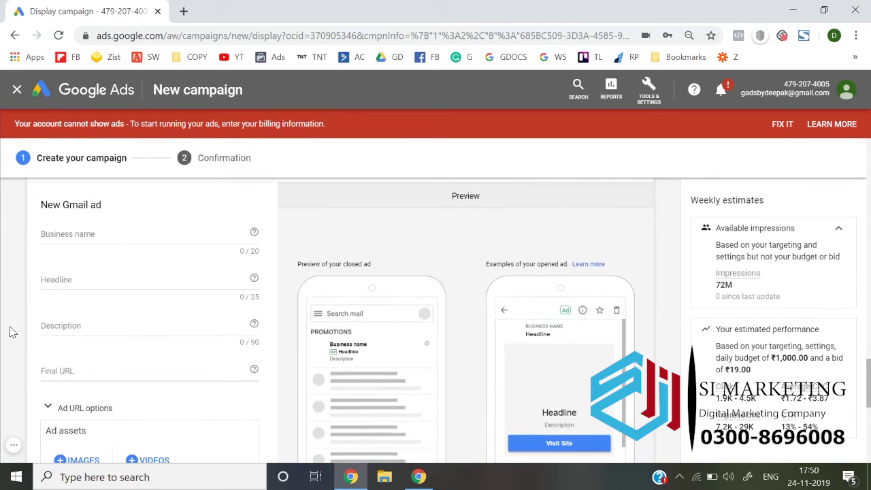
{"action": "scroll", "coordinate": [10, 332], "scroll_direction": "down", "scroll_amount": 2}
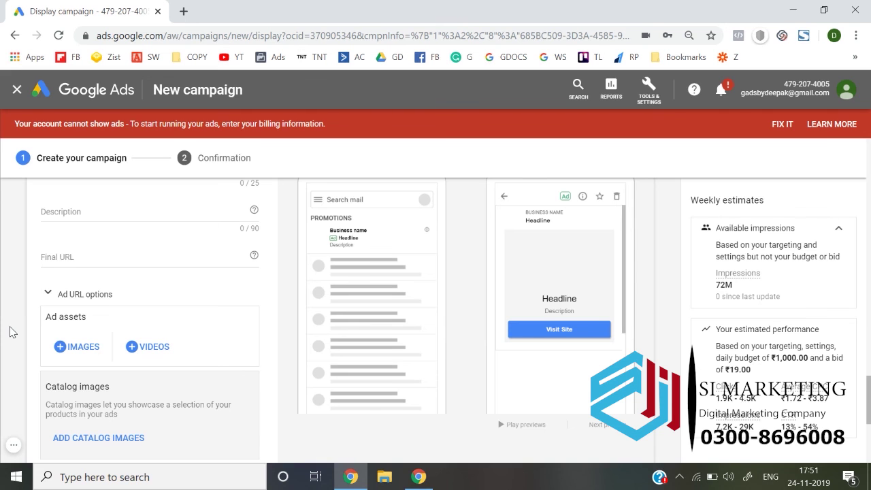
Step: Review the whole campaign setup, from name, locations, bidding and budget through devices, conversions, ad group targeting and bid to the Gmail ad form
{"action": "scroll", "coordinate": [10, 361], "scroll_direction": "up", "scroll_amount": 10}
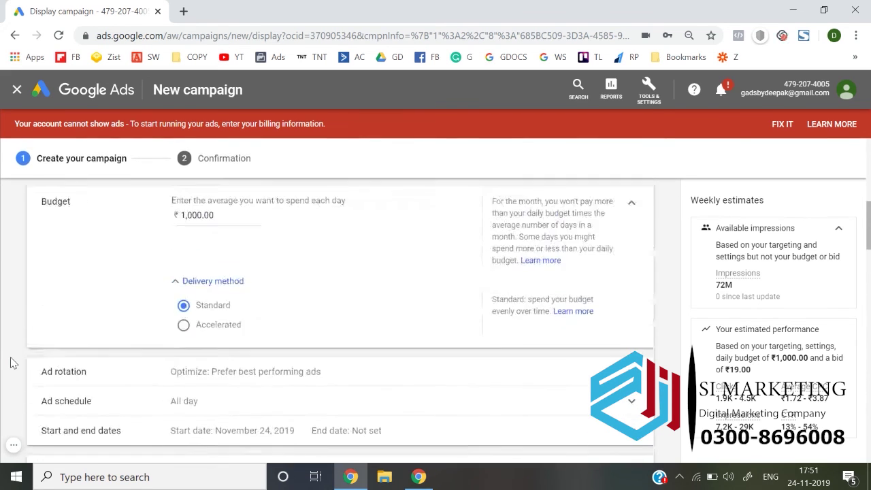
{"action": "scroll", "coordinate": [10, 363], "scroll_direction": "up", "scroll_amount": 8}
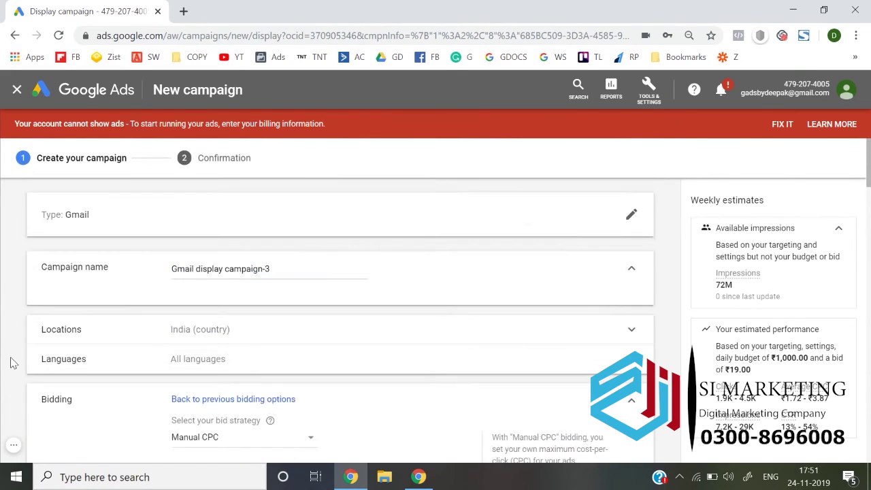
{"action": "scroll", "coordinate": [11, 362], "scroll_direction": "down", "scroll_amount": 10}
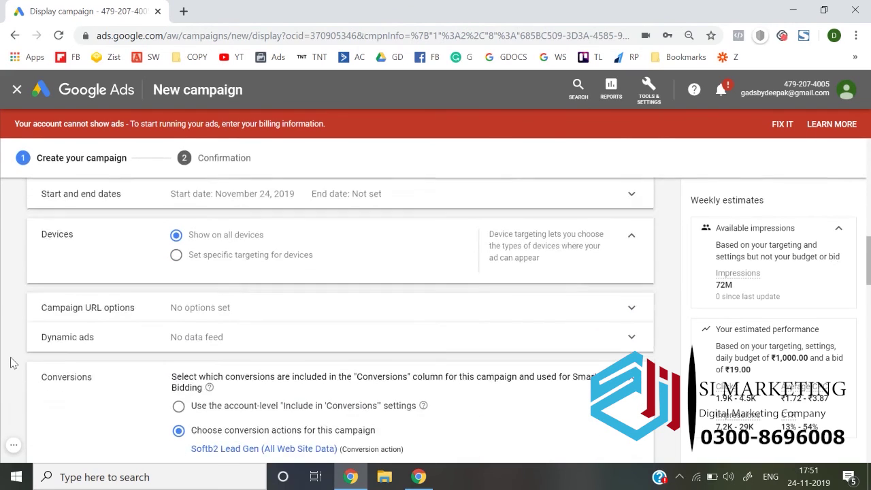
{"action": "scroll", "coordinate": [10, 363], "scroll_direction": "down", "scroll_amount": 3}
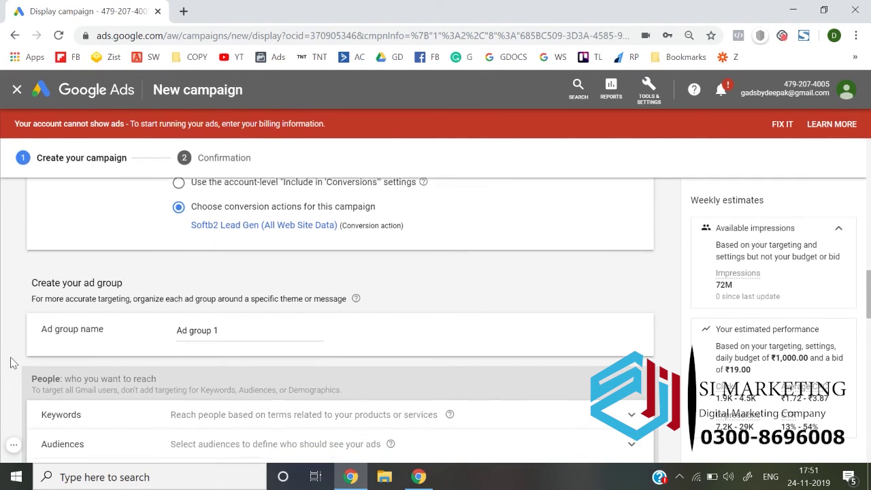
{"action": "scroll", "coordinate": [10, 362], "scroll_direction": "down", "scroll_amount": 6}
{"action": "scroll", "coordinate": [10, 362], "scroll_direction": "up", "scroll_amount": 3}
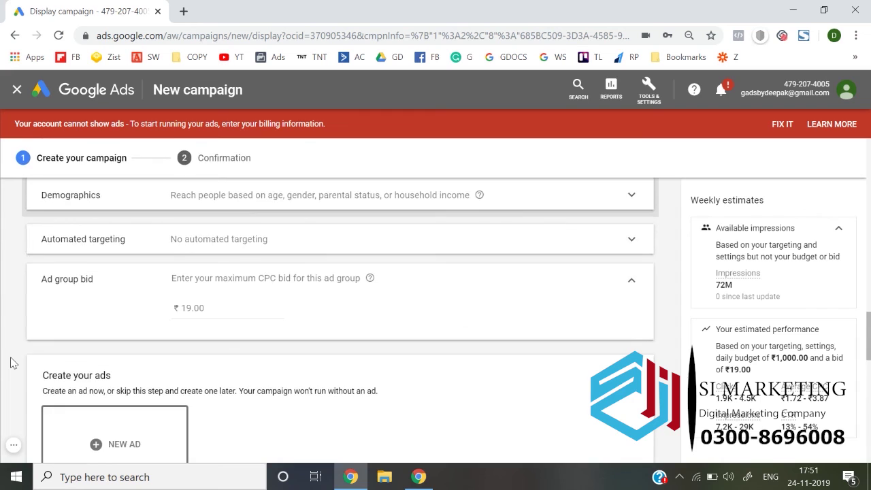
{"action": "scroll", "coordinate": [10, 363], "scroll_direction": "down", "scroll_amount": 9}
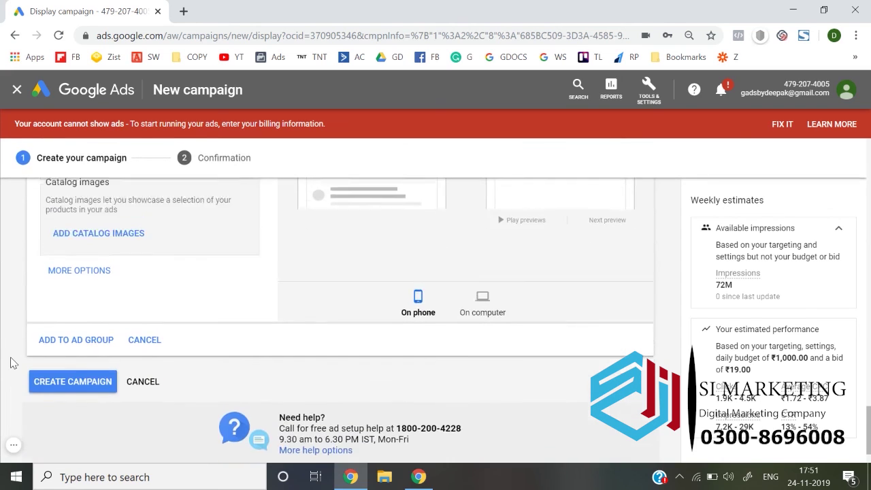
{"action": "scroll", "coordinate": [10, 363], "scroll_direction": "up", "scroll_amount": 4}
{"action": "scroll", "coordinate": [10, 362], "scroll_direction": "down", "scroll_amount": 1}
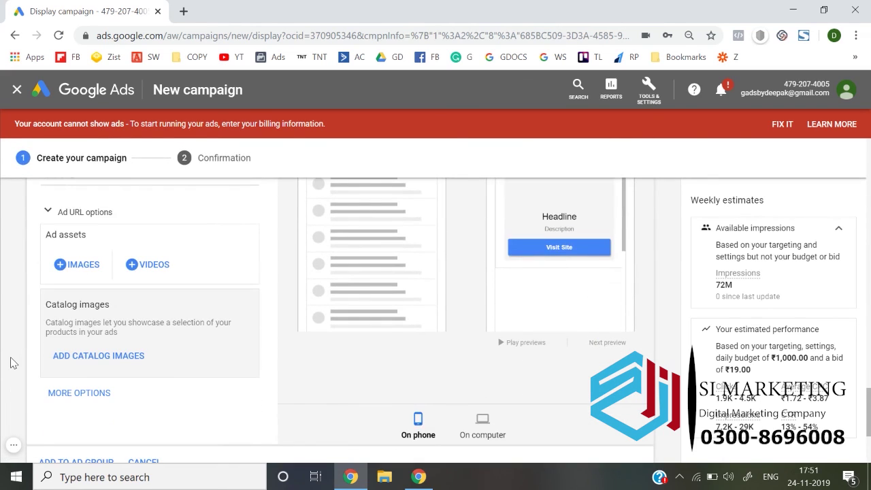
{"action": "left_click", "coordinate": [14, 446]}
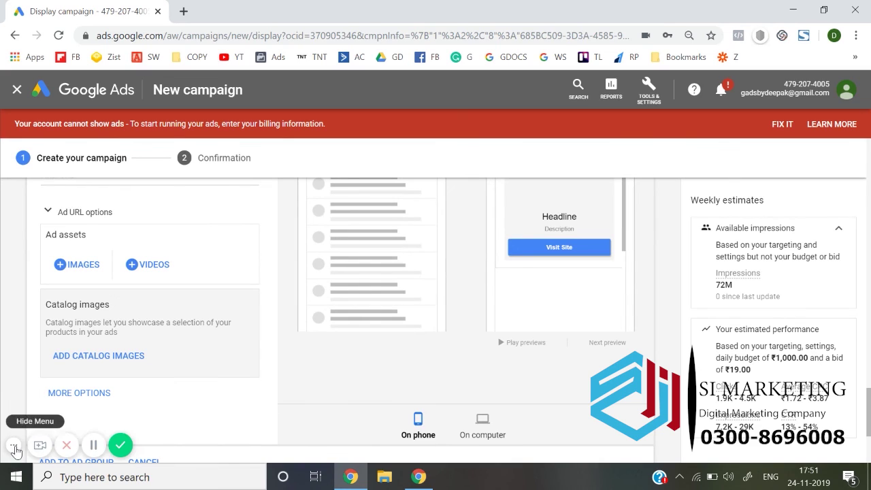